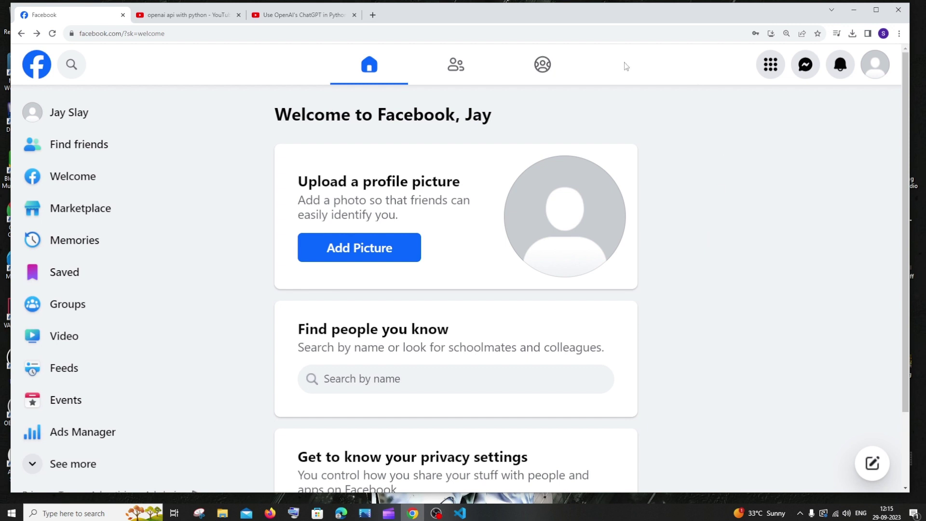
# - Leave the welcome page for the home news feed using the Home icon
pyautogui.click(388, 76)
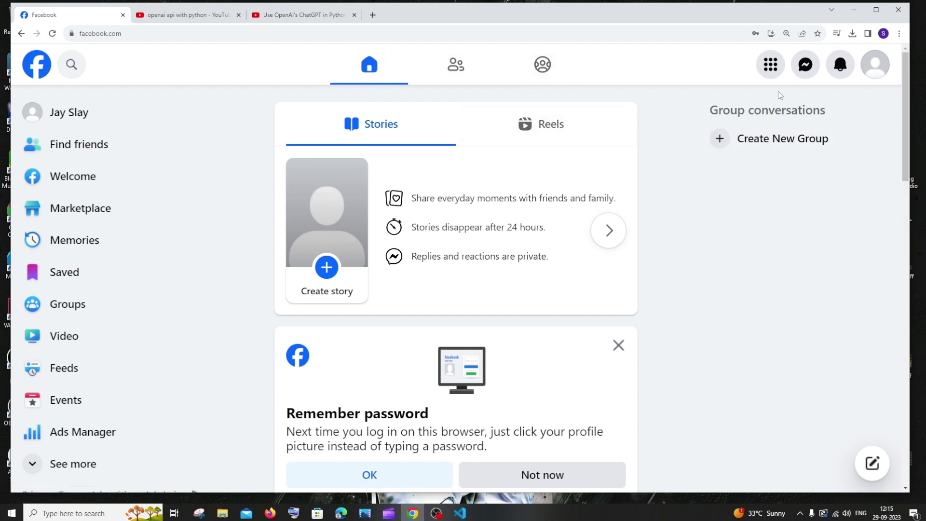
# - Go to the Pages section from the Menu's Social list
pyautogui.click(769, 68)
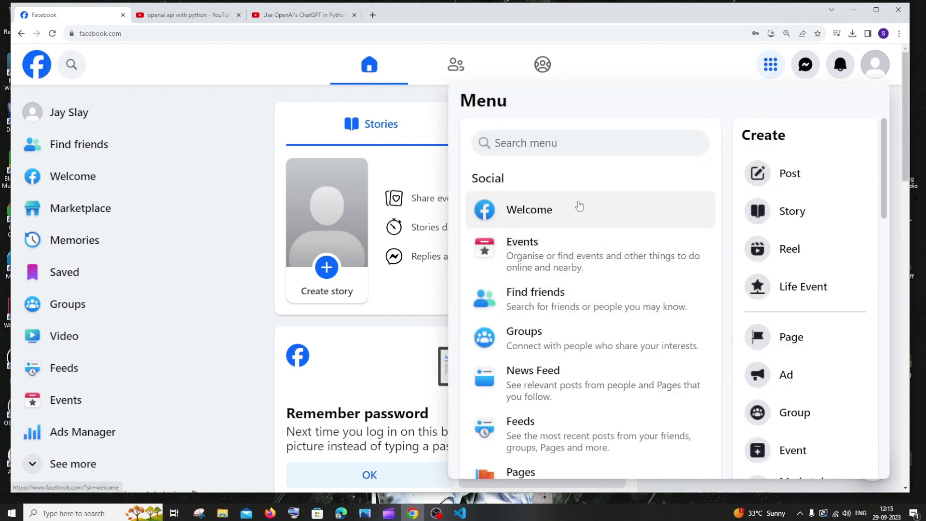
pyautogui.scroll(-3, 576, 212)
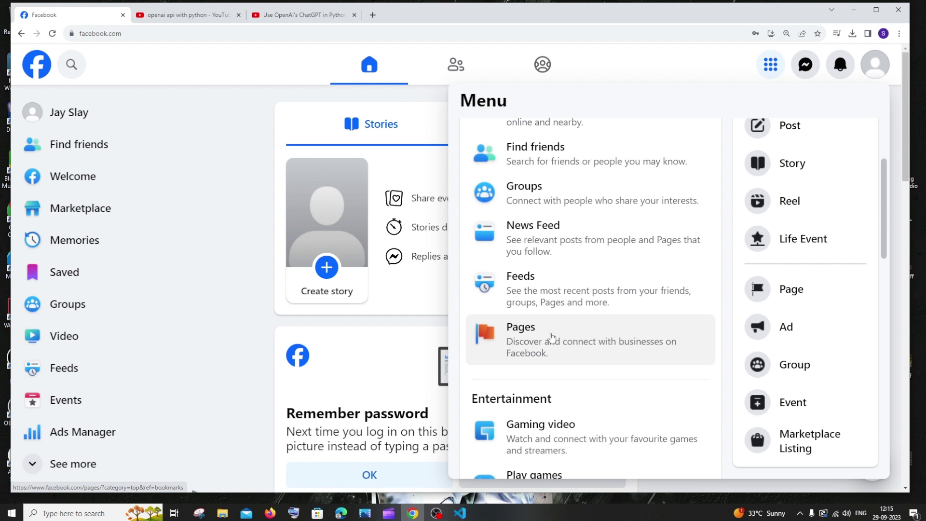
pyautogui.click(552, 337)
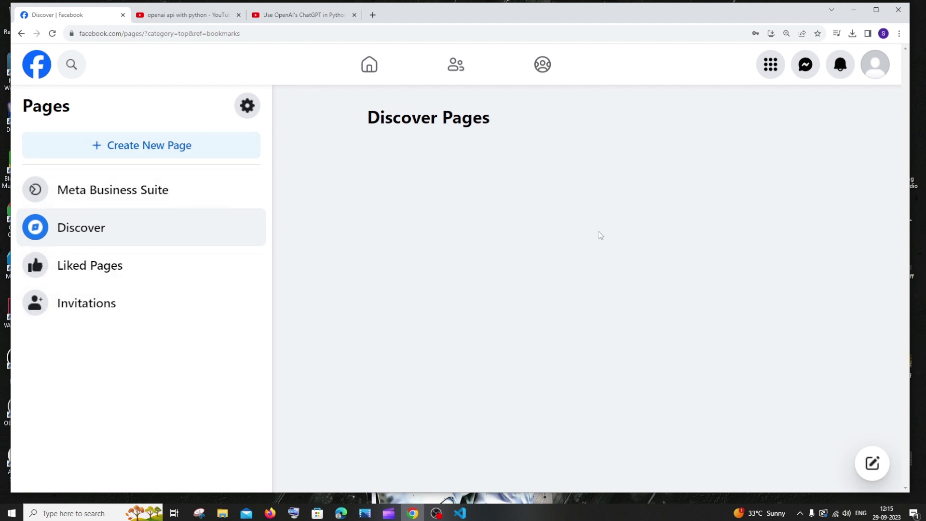
# - Start a new Page and name it 'Football Fans'
pyautogui.click(148, 150)
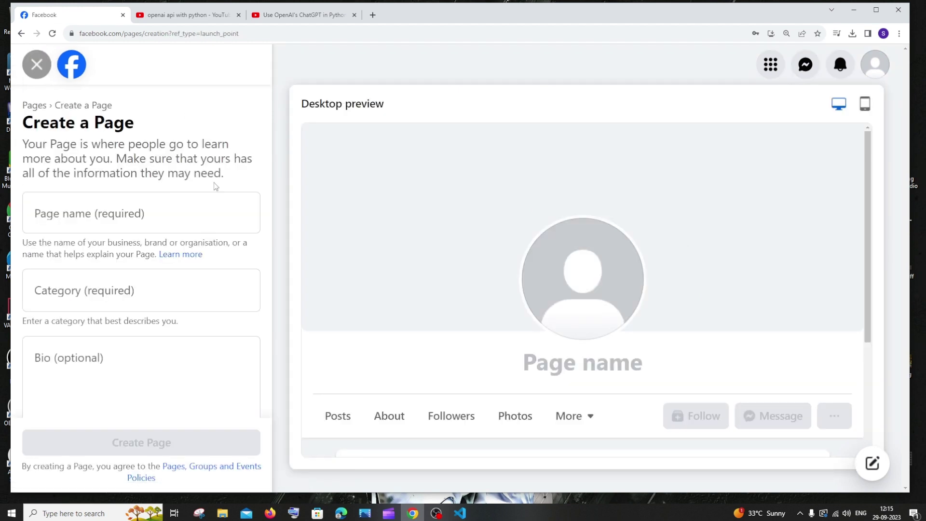
pyautogui.hotkey('ctrl', '-')
pyautogui.hotkey('ctrl', '+')
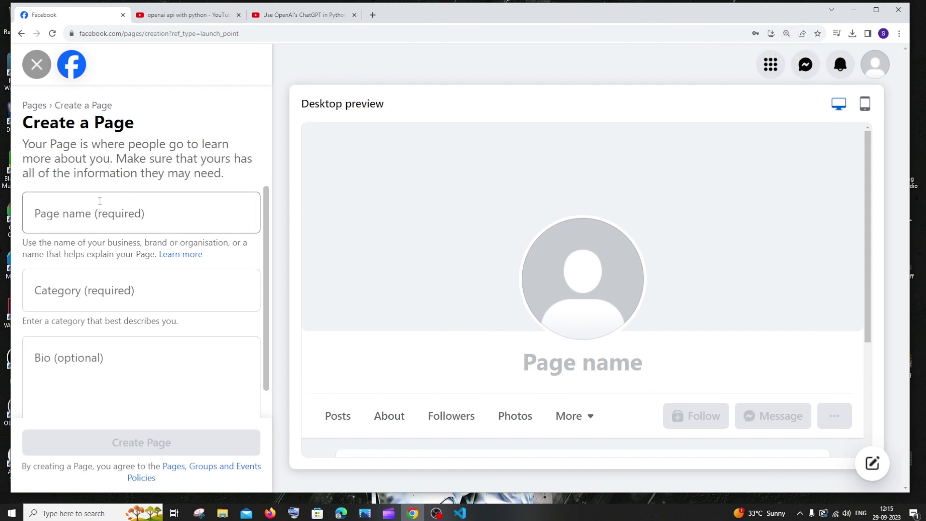
pyautogui.scroll(-1, 183, 285)
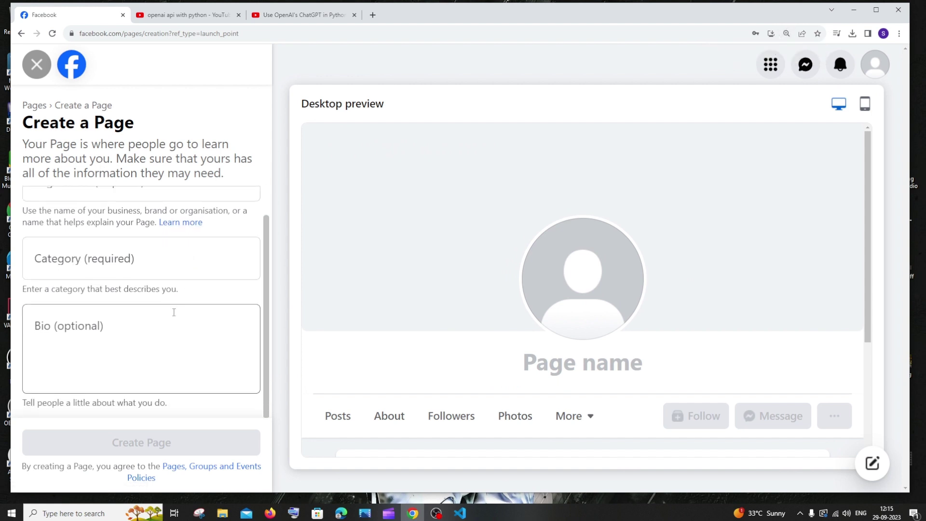
pyautogui.scroll(1, 148, 313)
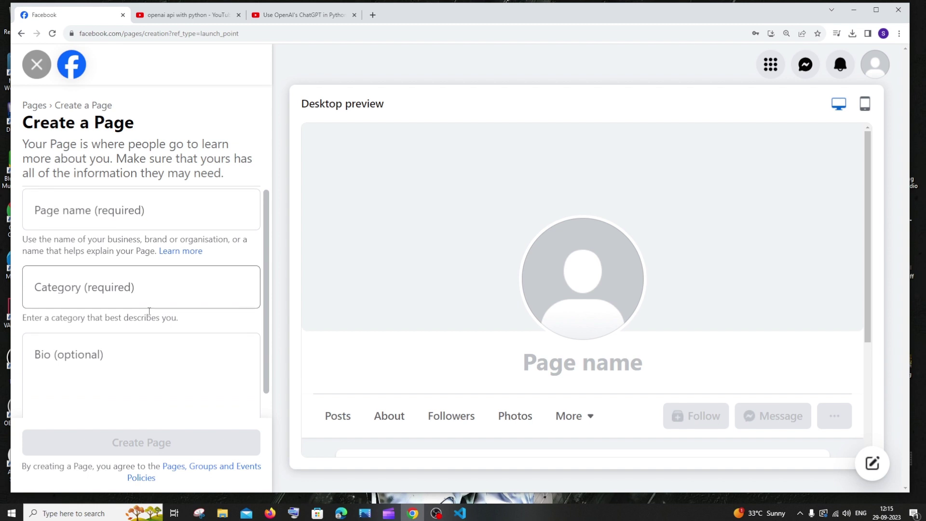
pyautogui.click(139, 213)
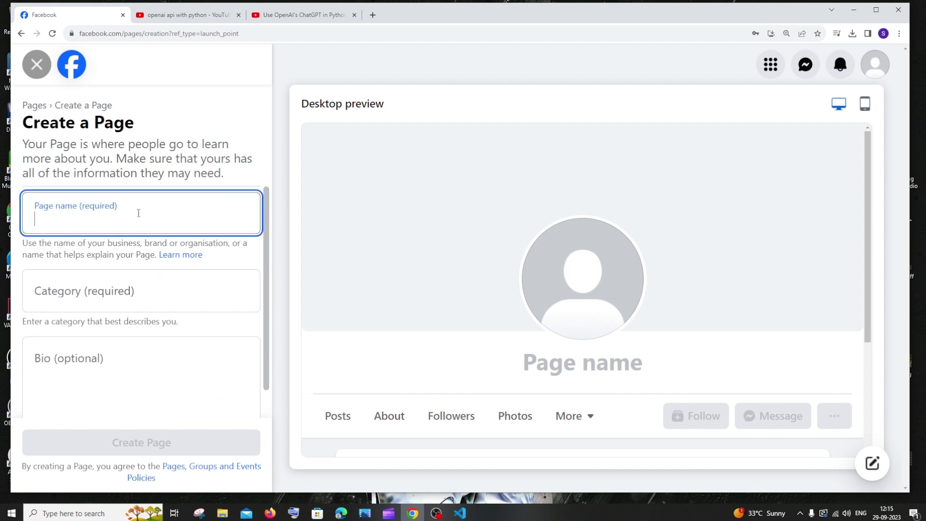
pyautogui.write('Football Fans')
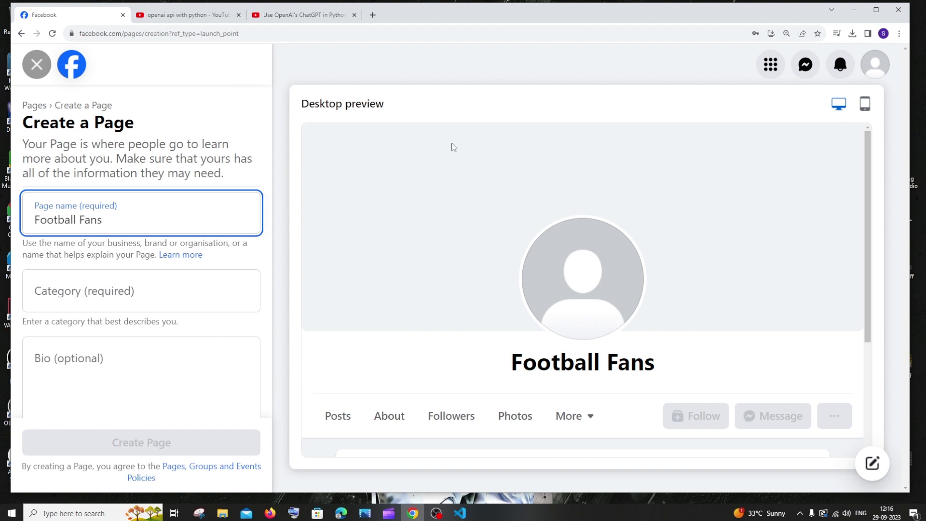
pyautogui.scroll(-3, 641, 196)
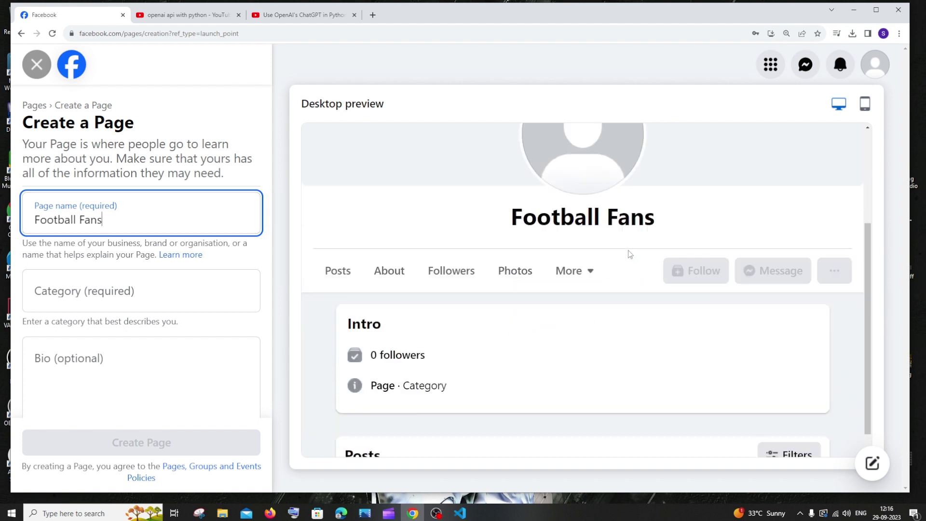
pyautogui.scroll(4, 775, 138)
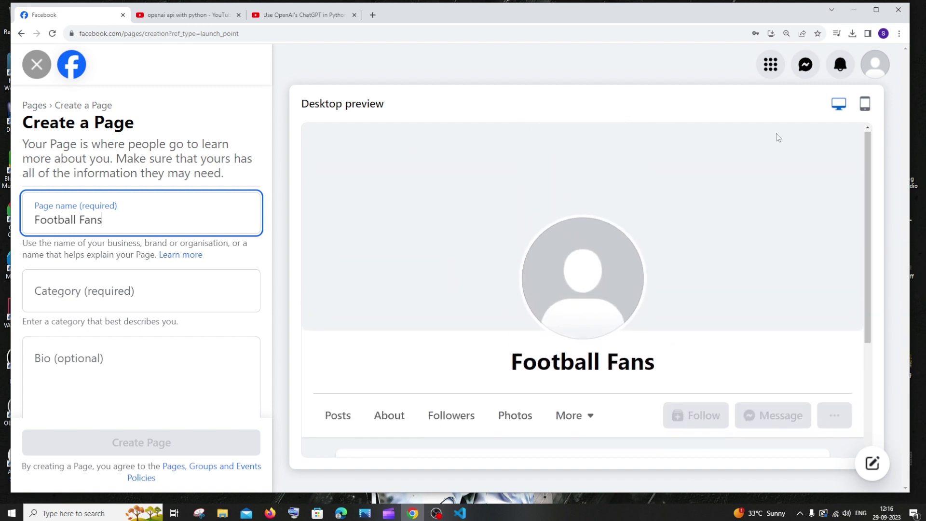
# - Preview the new page in mobile layout, then switch back to desktop
pyautogui.click(865, 112)
pyautogui.scroll(-2, 601, 172)
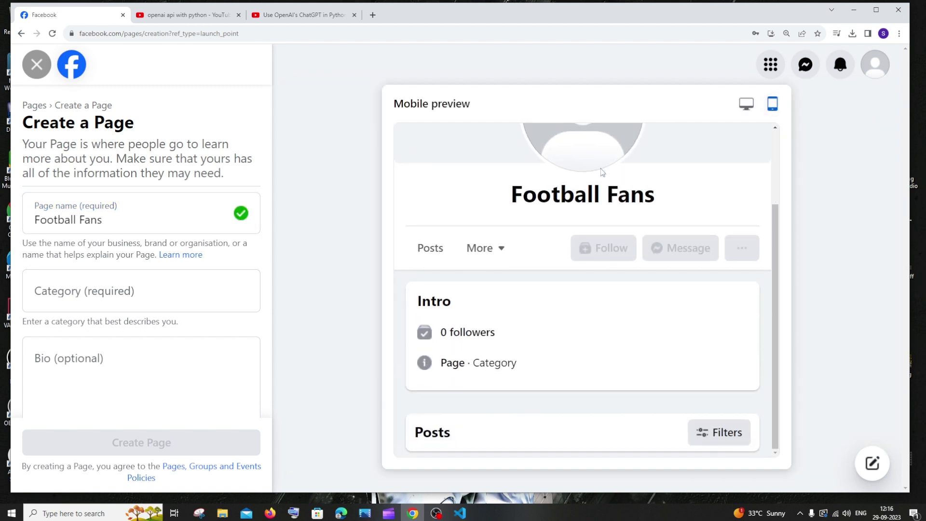
pyautogui.scroll(2, 604, 173)
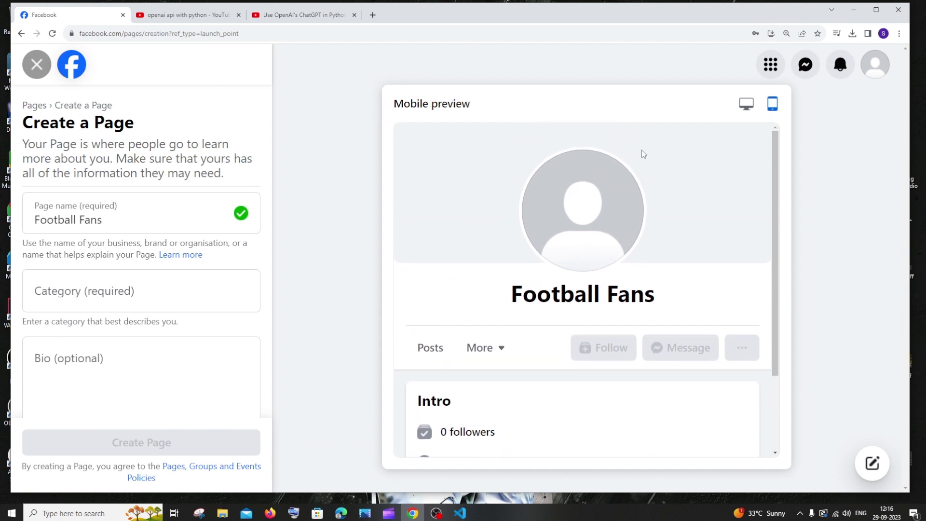
pyautogui.click(745, 111)
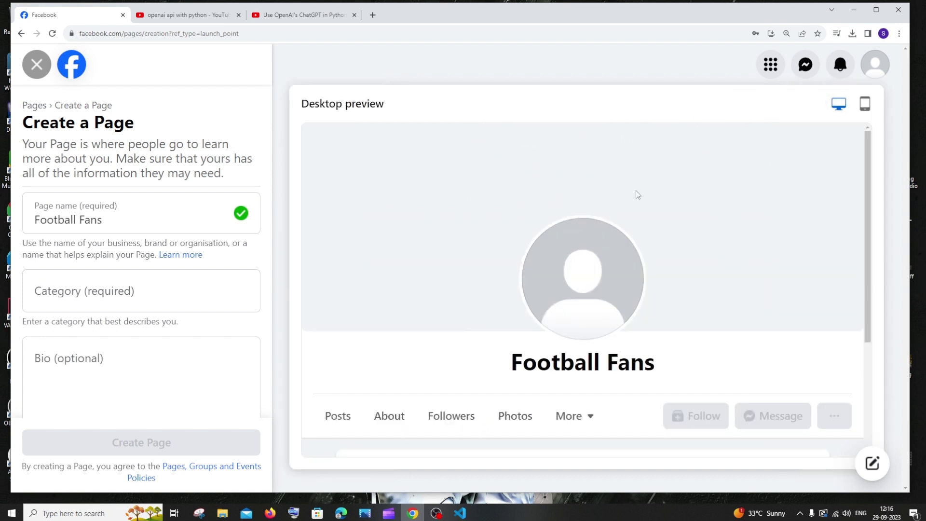
# - After trying business, restaurant and gaming searches, add Sports and Fan Page as categories
pyautogui.click(171, 289)
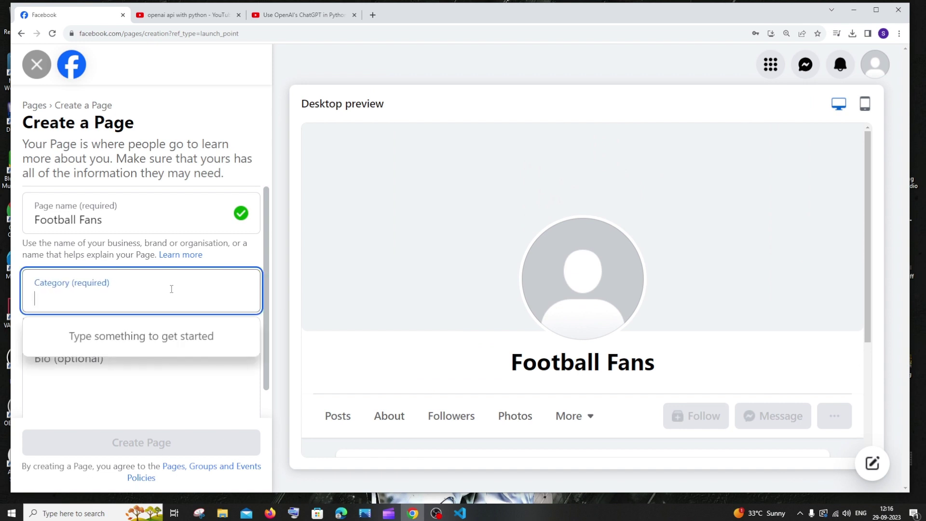
pyautogui.write('busin')
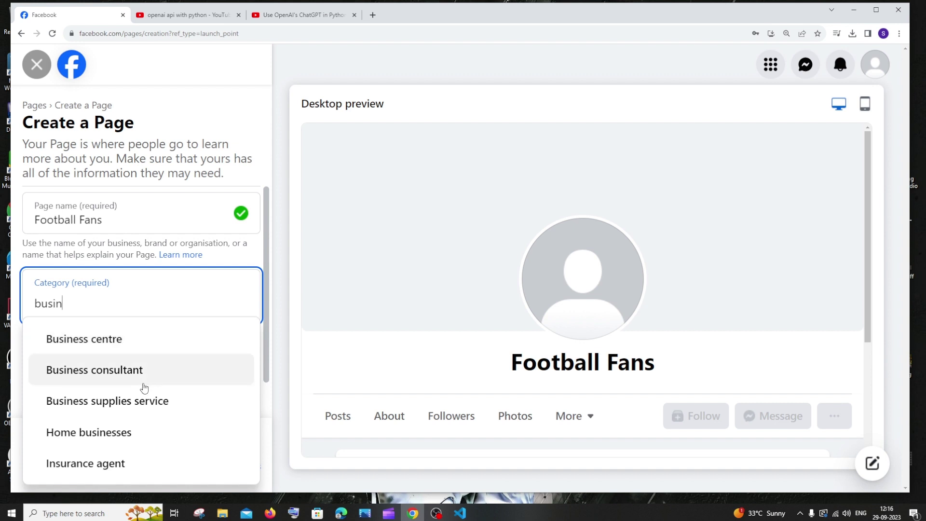
pyautogui.press('BackSpace')
pyautogui.press('BackSpace')
pyautogui.press('BackSpace')
pyautogui.press('BackSpace')
pyautogui.press('BackSpace')
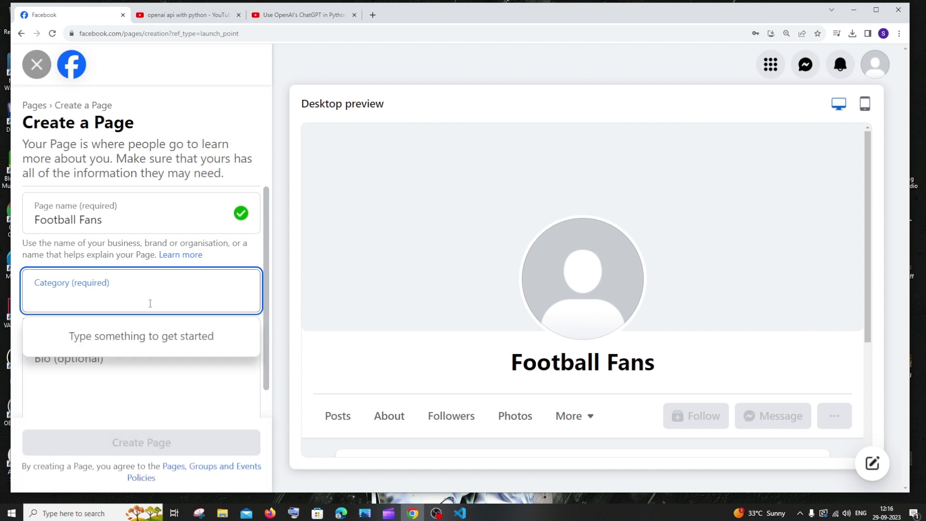
pyautogui.write('res')
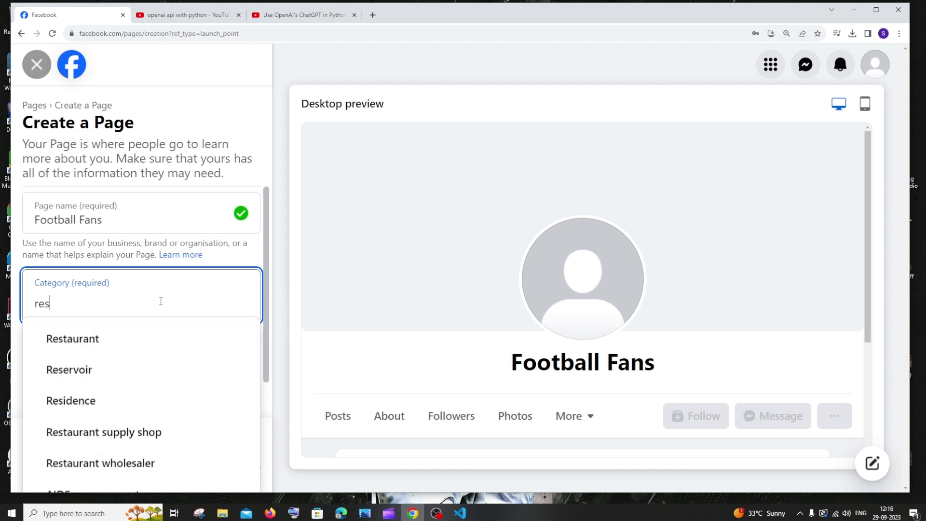
pyautogui.press('BackSpace')
pyautogui.press('BackSpace')
pyautogui.press('BackSpace')
pyautogui.write('gaming')
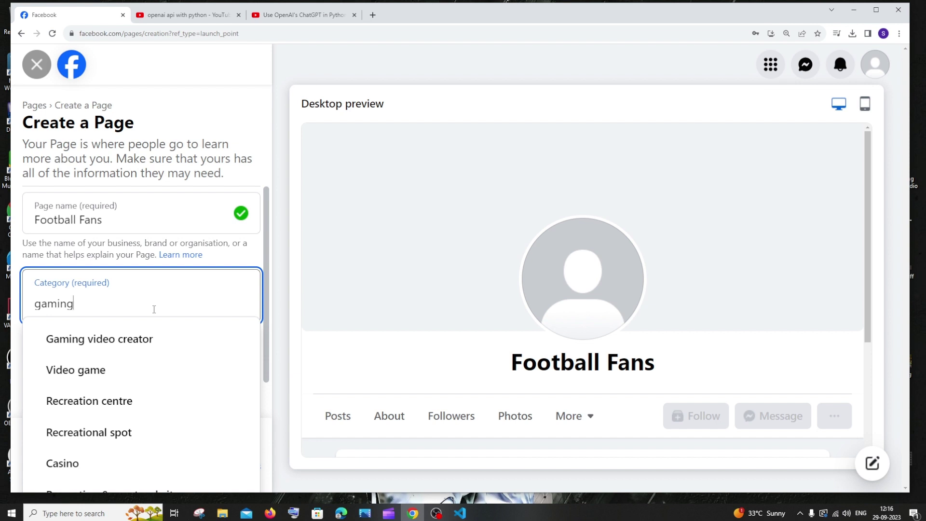
pyautogui.press('BackSpace')
pyautogui.press('BackSpace')
pyautogui.press('BackSpace')
pyautogui.press('BackSpace')
pyautogui.press('BackSpace')
pyautogui.press('BackSpace')
pyautogui.write('spor')
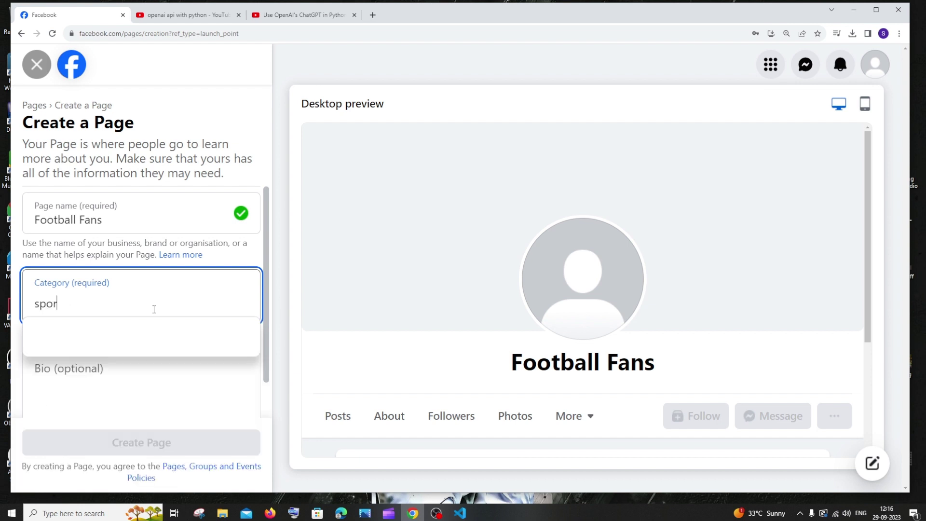
pyautogui.write('ts')
pyautogui.click(126, 399)
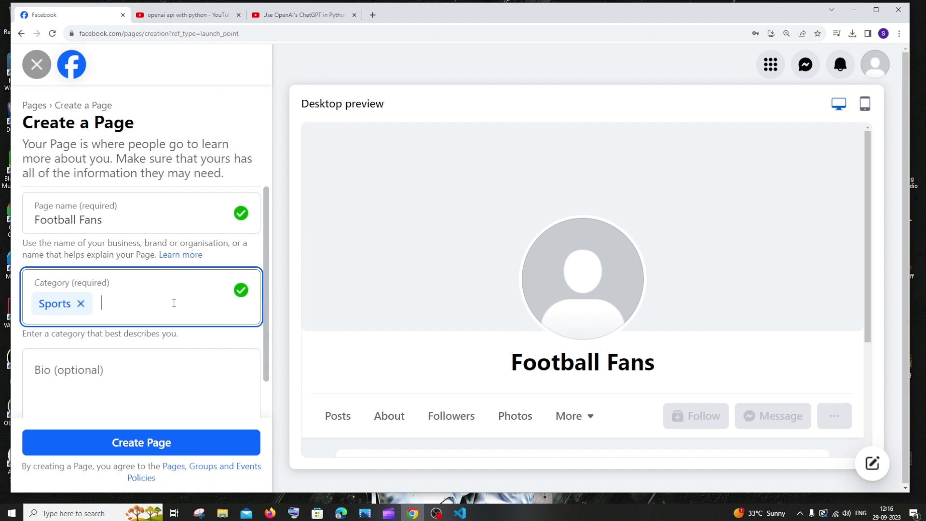
pyautogui.write('fan')
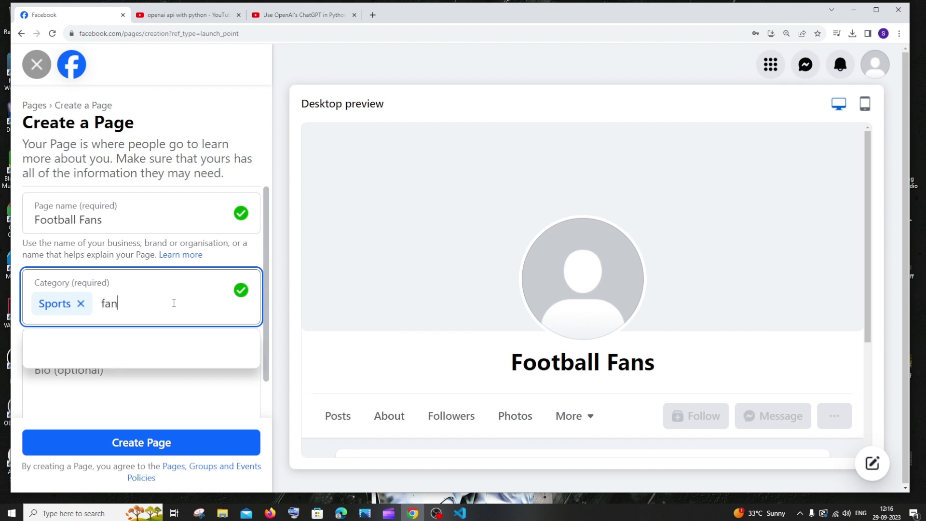
pyautogui.click(126, 351)
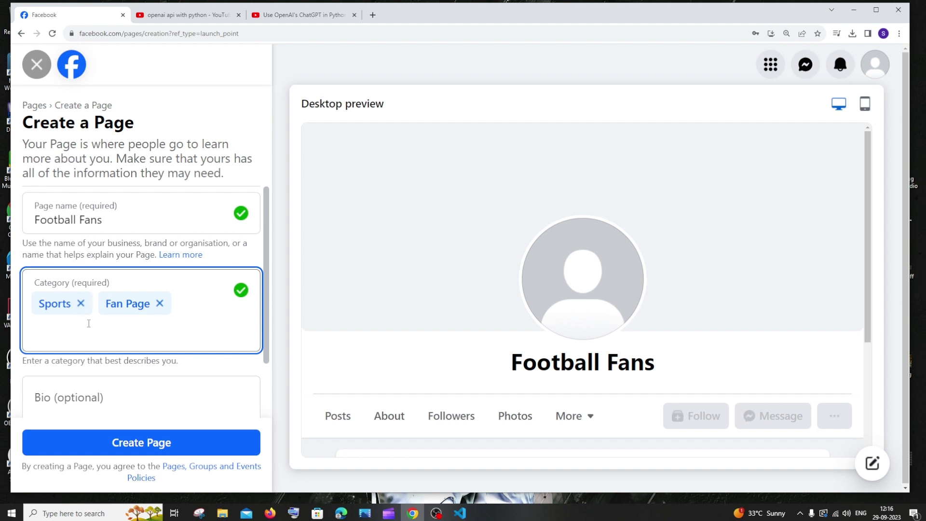
pyautogui.scroll(-2, 88, 323)
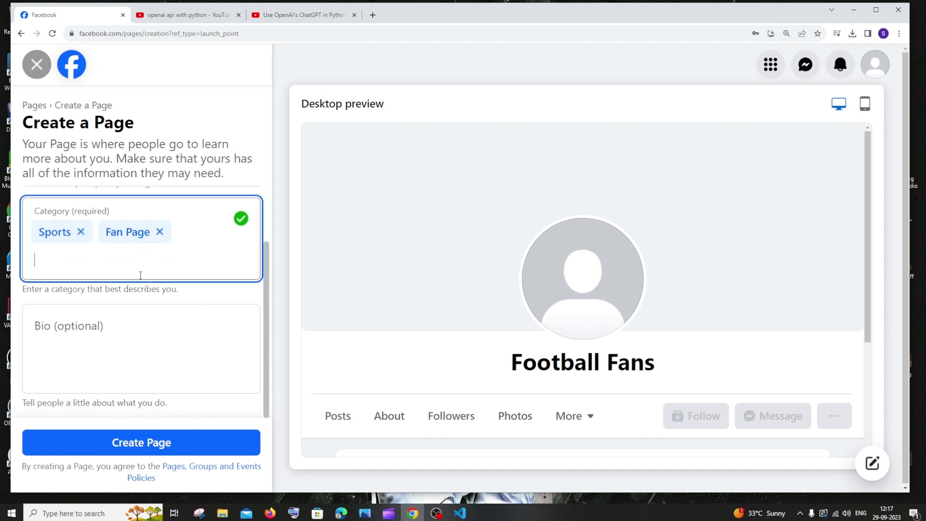
# - Paste the bio 'We play and talk football' and create the Football Fans page
pyautogui.click(110, 343)
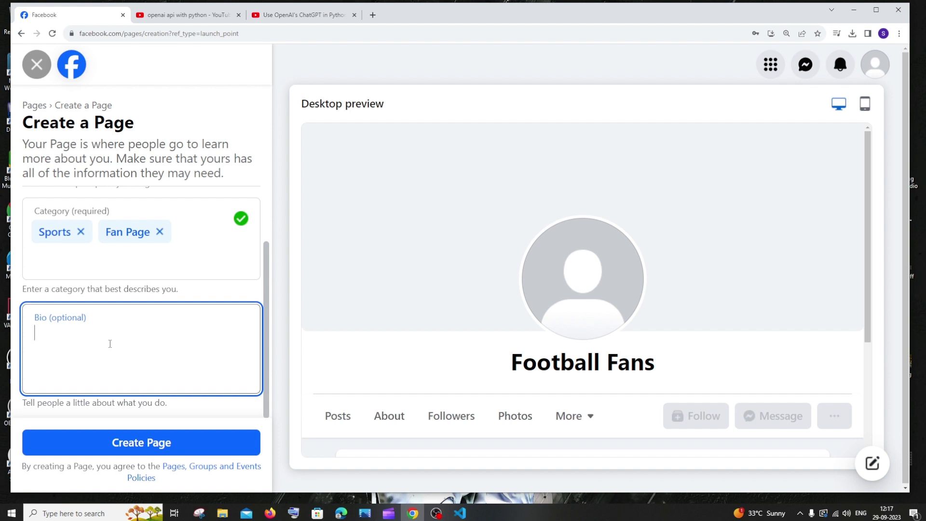
pyautogui.write('We play and talk football')
pyautogui.scroll(2, 140, 289)
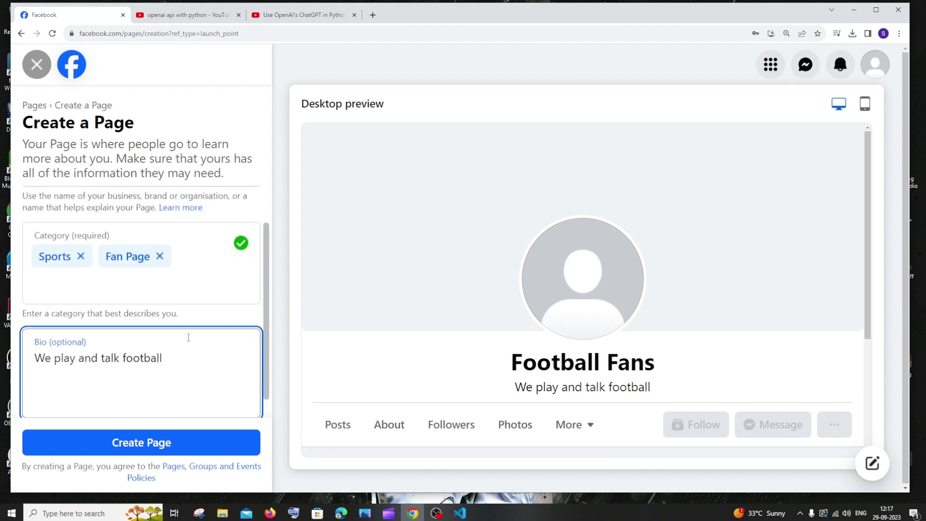
pyautogui.scroll(-3, 354, 234)
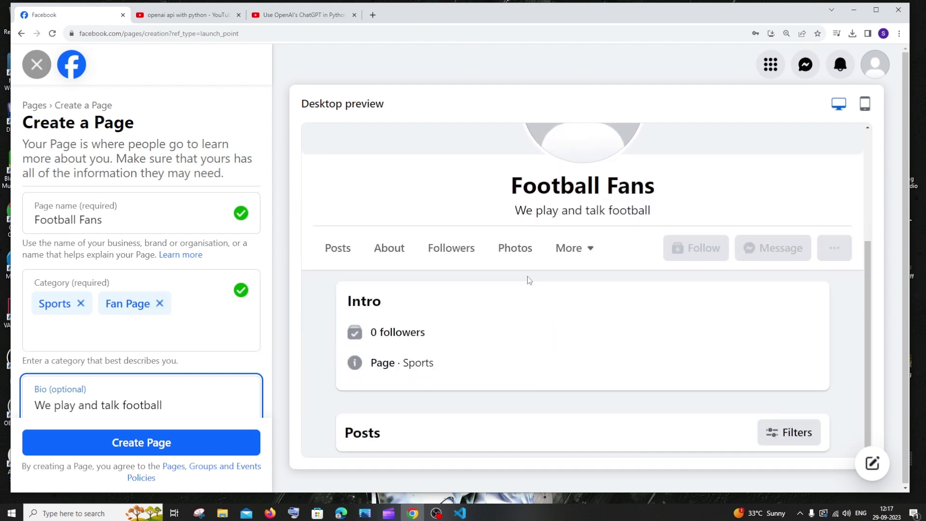
pyautogui.scroll(3, 527, 276)
pyautogui.scroll(-1, 113, 282)
pyautogui.scroll(-1, 113, 282)
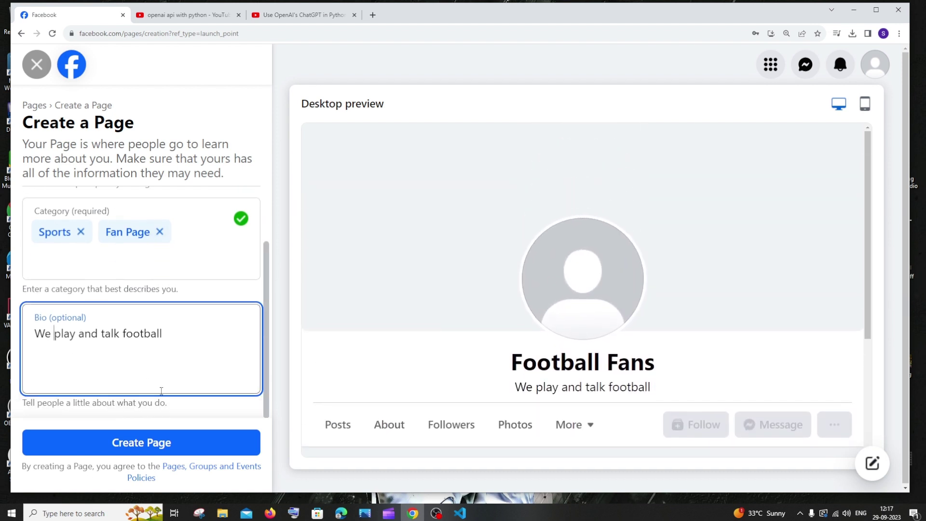
pyautogui.click(141, 443)
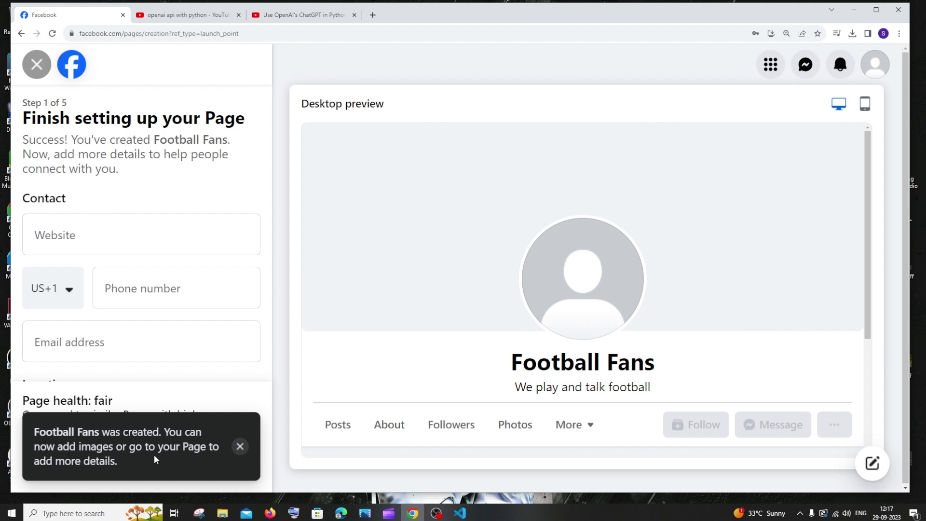
# - Dismiss the page-created notice and leave the Website, Phone and Email fields blank
pyautogui.click(239, 446)
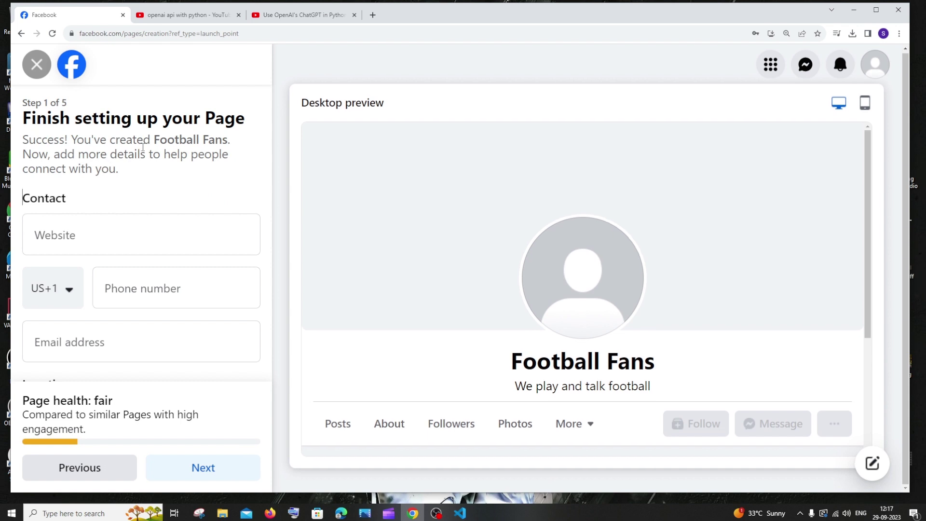
pyautogui.scroll(-1, 128, 211)
pyautogui.moveTo(269, 212); pyautogui.dragTo(270, 188)
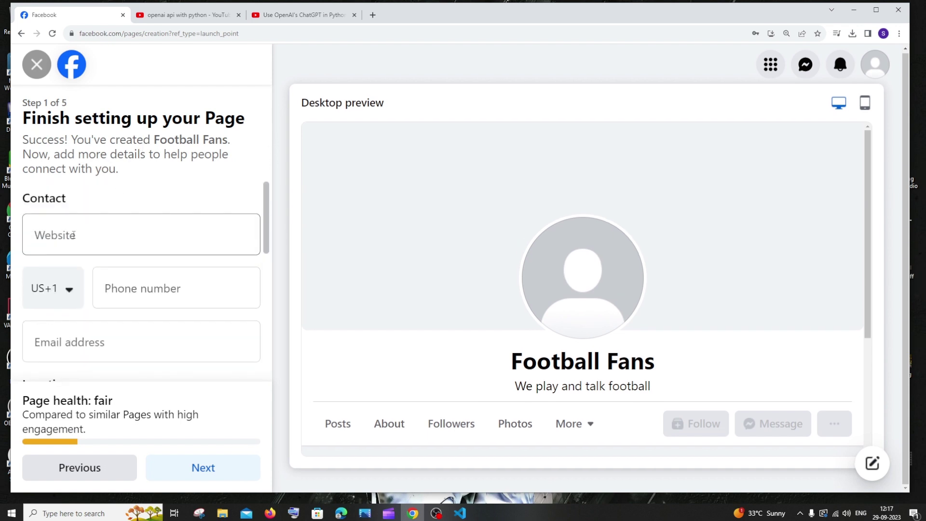
pyautogui.click(45, 243)
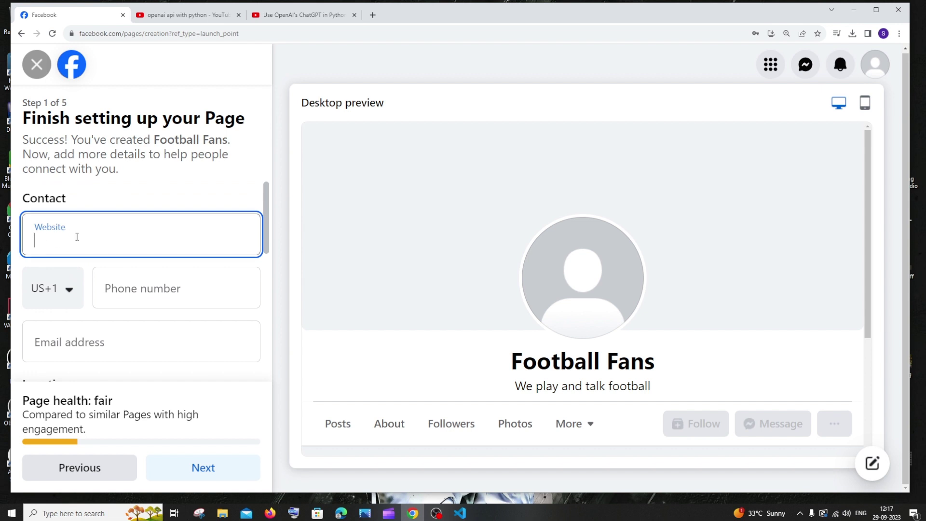
pyautogui.click(132, 290)
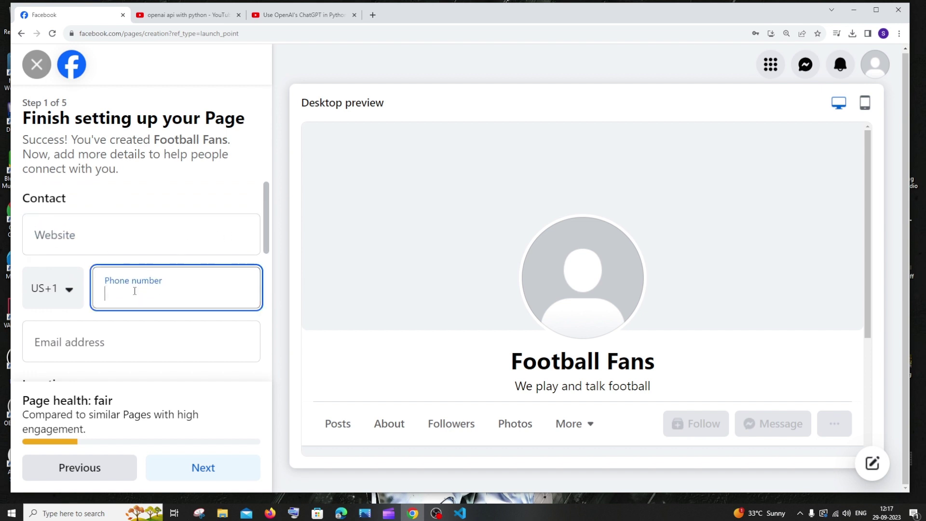
pyautogui.click(116, 342)
pyautogui.scroll(-3, 267, 240)
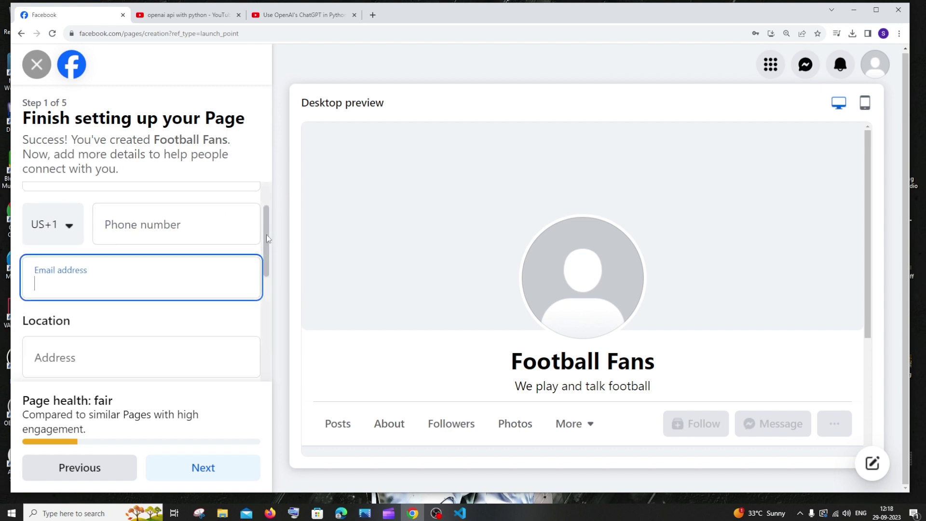
# - Leave the Town/city and opening-hours details empty on step 1 of 5
pyautogui.click(106, 323)
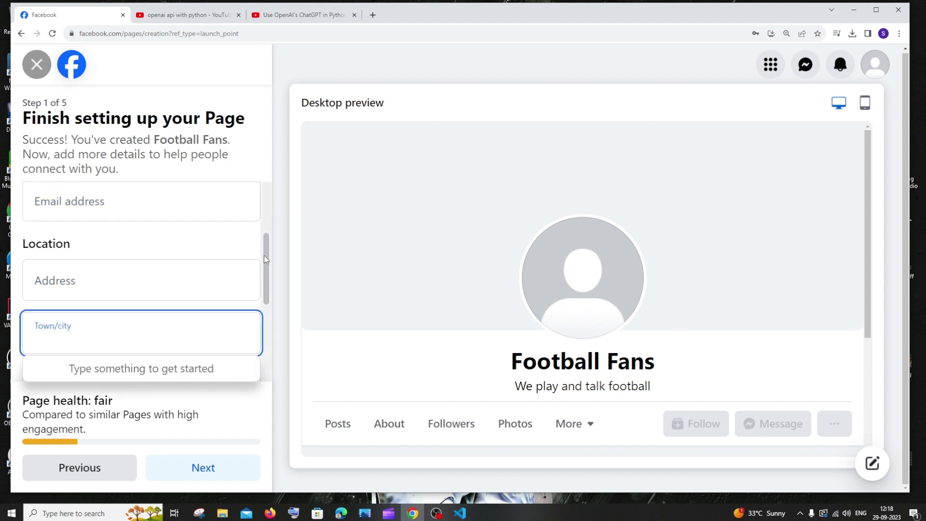
pyautogui.moveTo(264, 255); pyautogui.dragTo(266, 274)
pyautogui.scroll(-3, 156, 299)
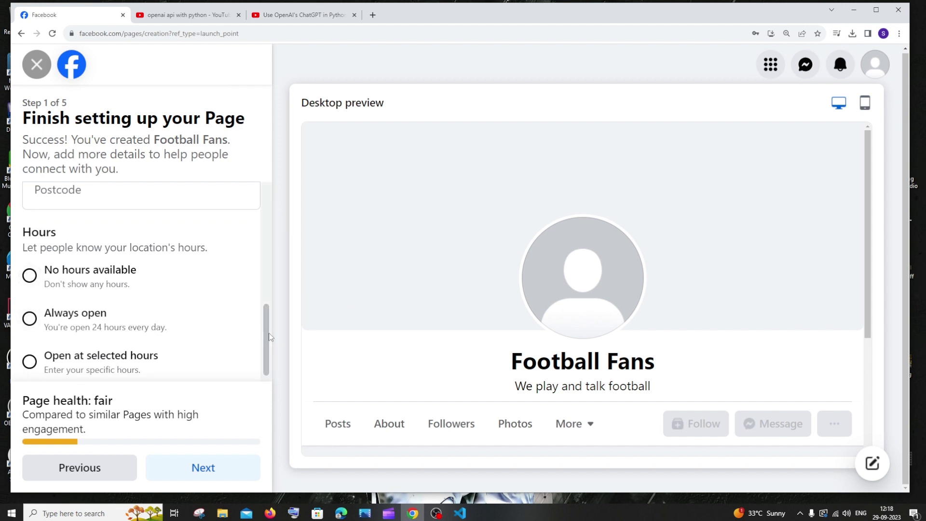
pyautogui.moveTo(268, 333); pyautogui.dragTo(278, 216)
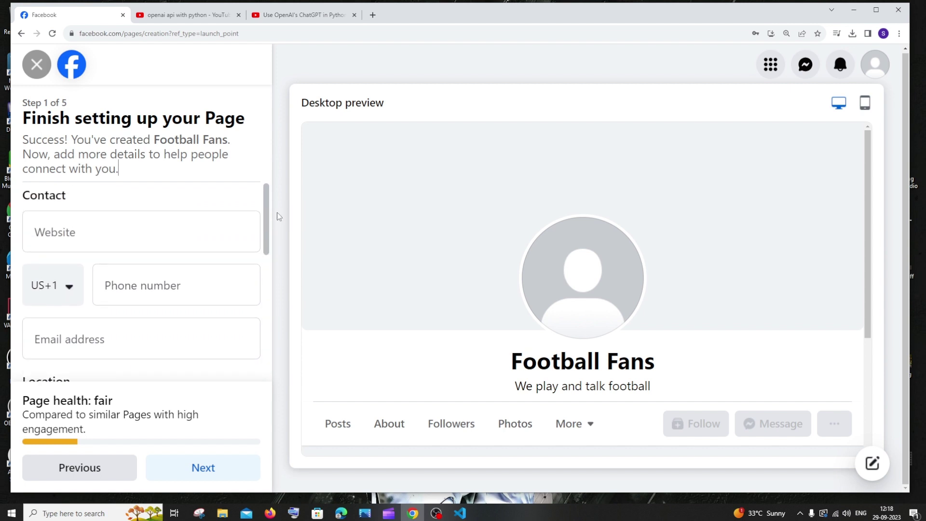
pyautogui.click(152, 226)
pyautogui.scroll(-4, 202, 259)
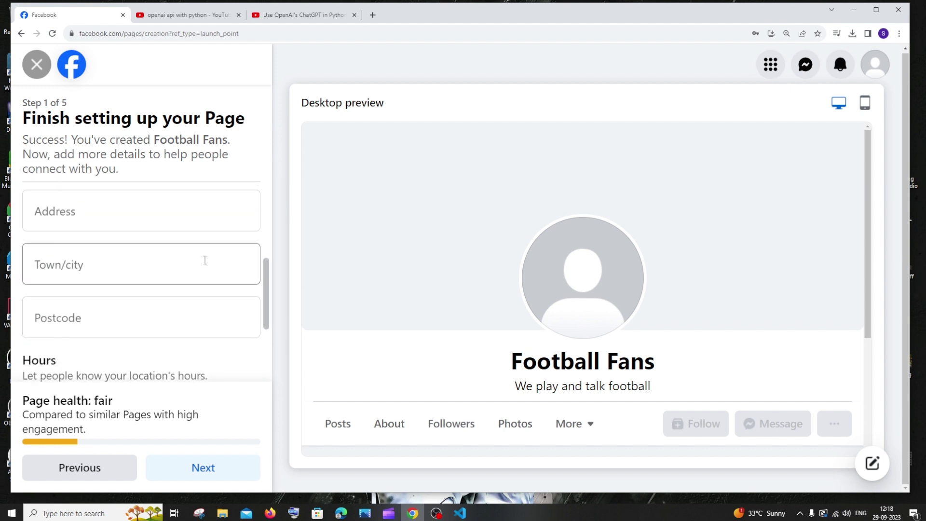
pyautogui.scroll(-3, 205, 261)
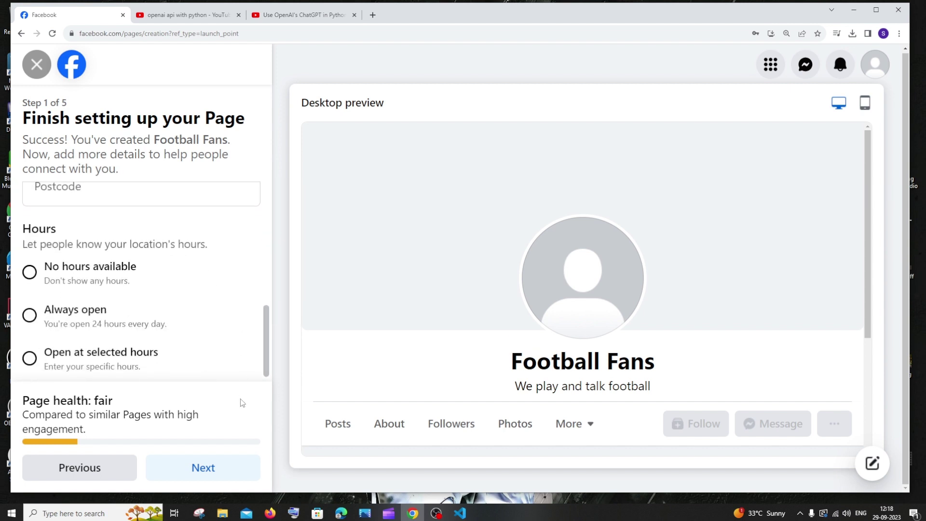
# - Continue to the page customisation step and look over its options
pyautogui.click(218, 466)
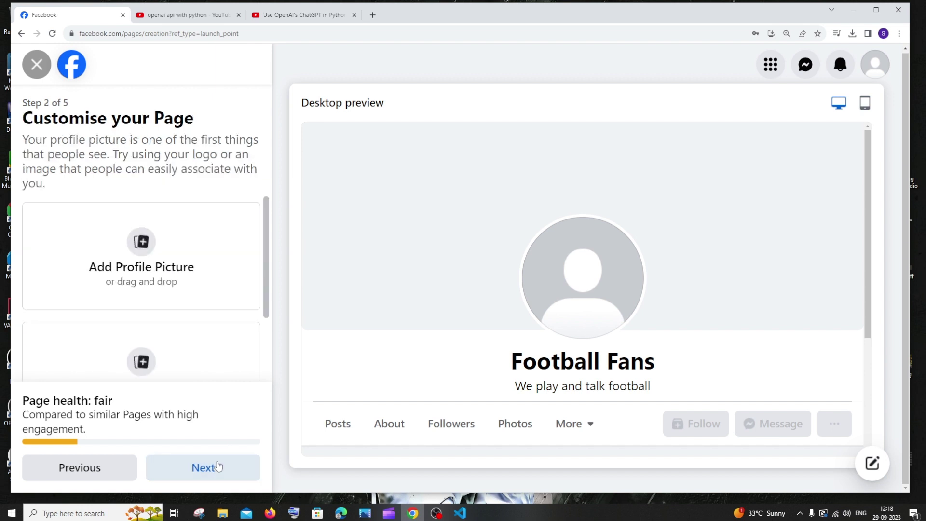
pyautogui.scroll(-2, 144, 217)
pyautogui.scroll(1, 156, 257)
pyautogui.scroll(2, 155, 257)
pyautogui.scroll(-2, 149, 261)
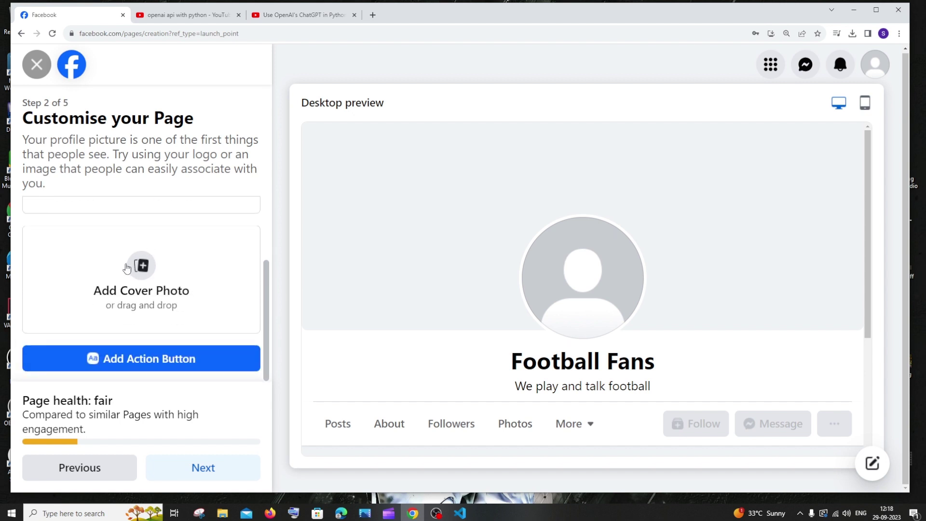
pyautogui.scroll(2, 126, 268)
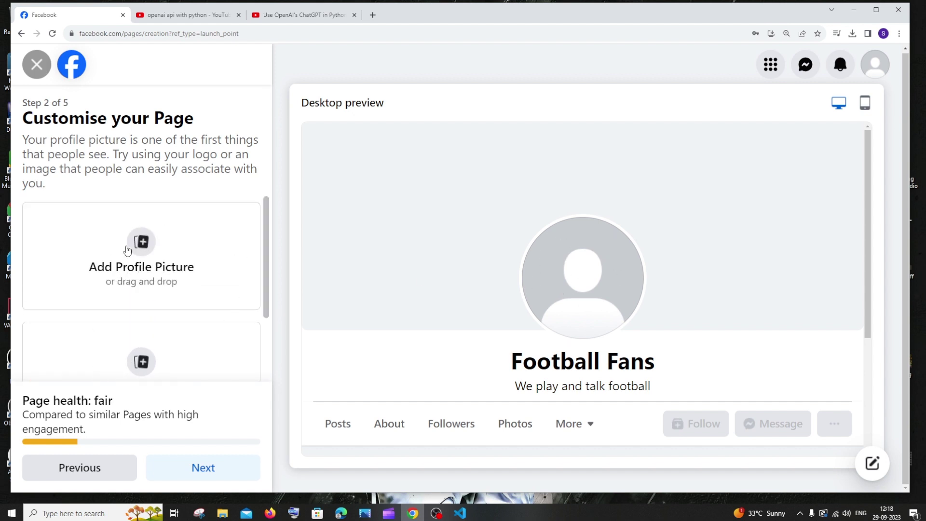
pyautogui.scroll(-2, 127, 250)
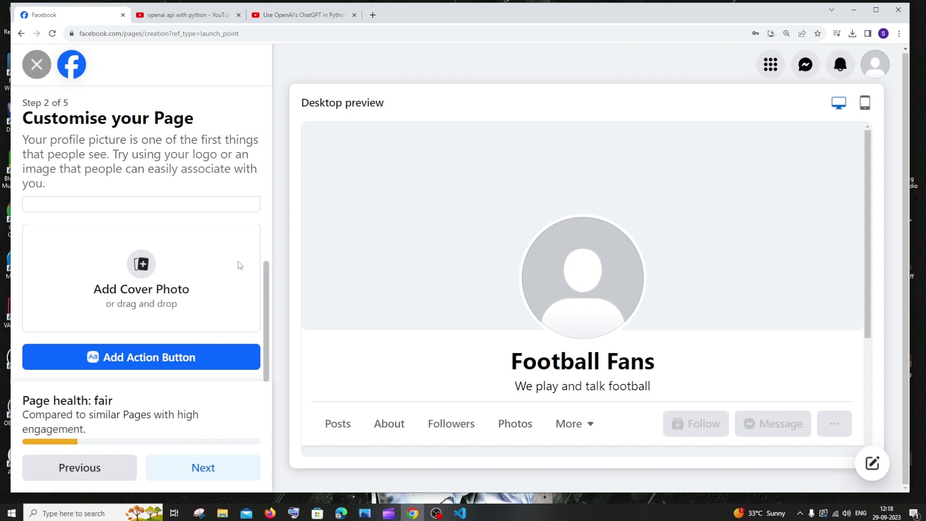
pyautogui.scroll(1, 217, 267)
# - Upload the GOAT image from the Desktop as the cover photo
pyautogui.click(160, 312)
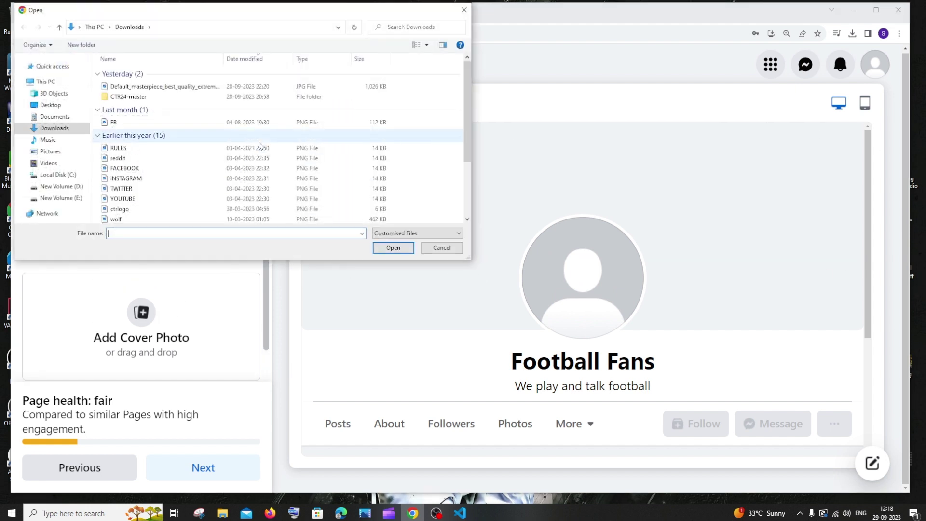
pyautogui.click(60, 105)
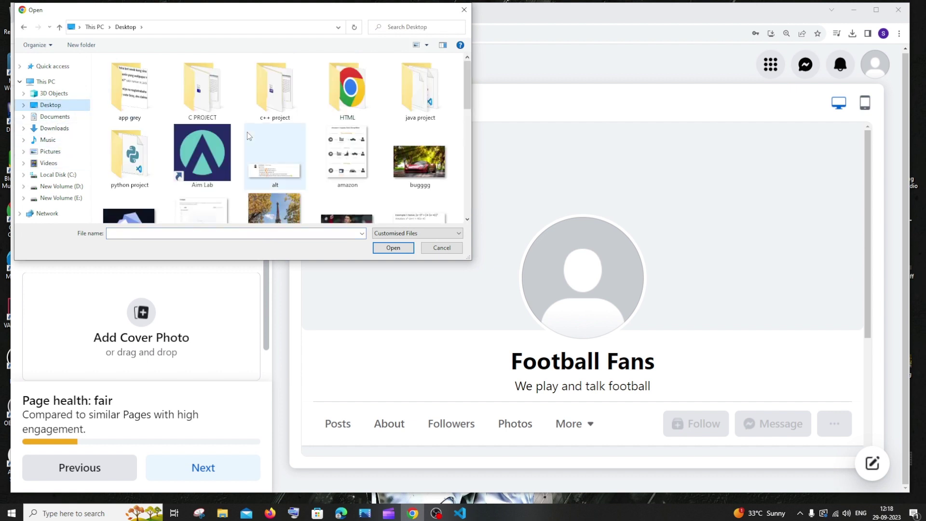
pyautogui.scroll(-3, 214, 184)
pyautogui.click(215, 188)
pyautogui.click(404, 246)
pyautogui.scroll(1, 210, 277)
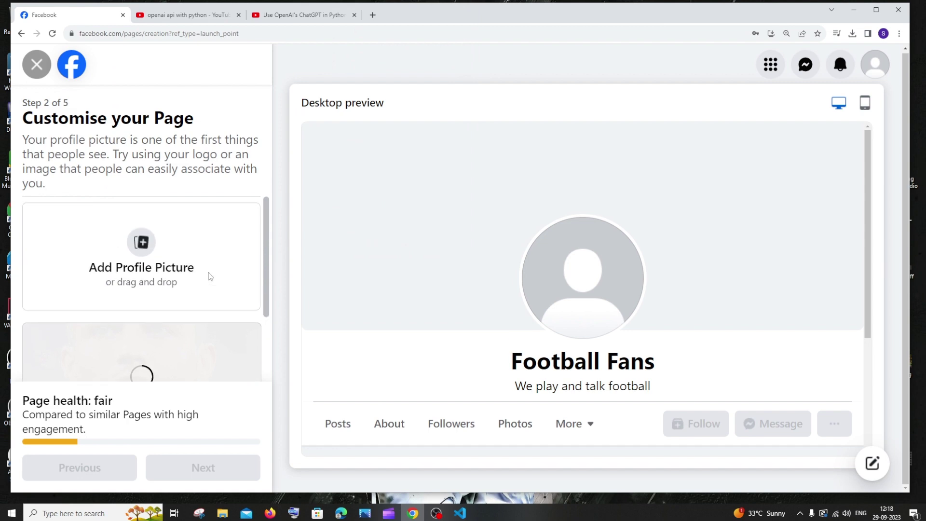
# - Upload the cr7 image as the profile picture
pyautogui.click(210, 276)
pyautogui.scroll(-3, 270, 192)
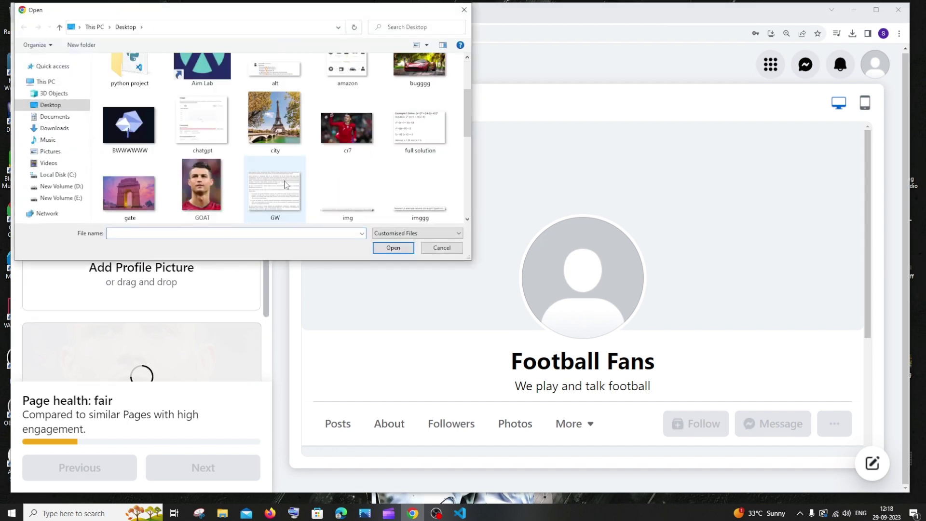
pyautogui.click(341, 133)
pyautogui.click(403, 246)
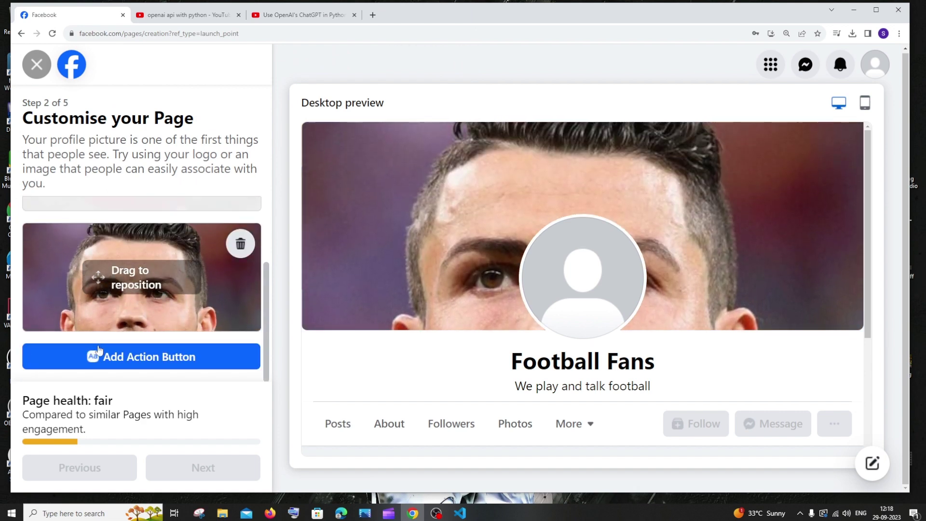
# - Reframe the cover photo to show the eyes, nose and lips, and check the mobile preview
pyautogui.moveTo(86, 328); pyautogui.dragTo(219, 366)
pyautogui.moveTo(220, 281); pyautogui.dragTo(231, 227)
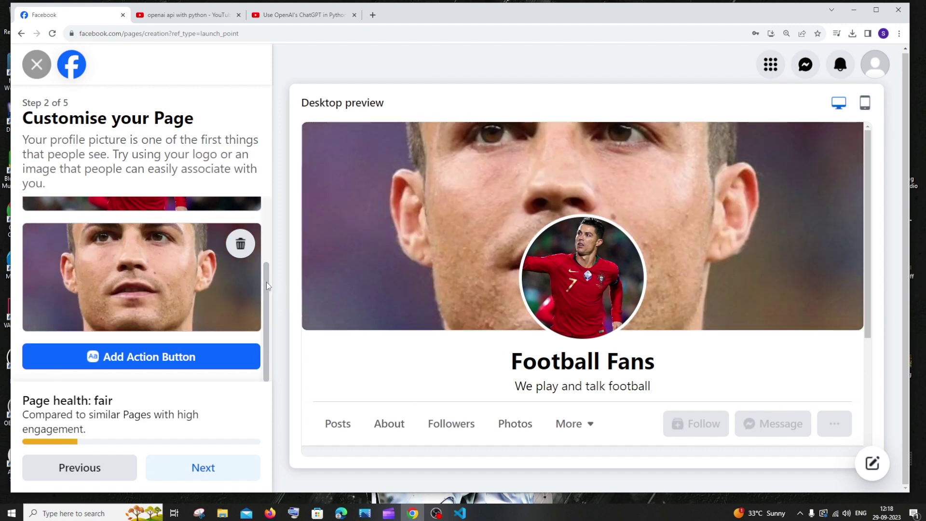
pyautogui.scroll(2, 267, 281)
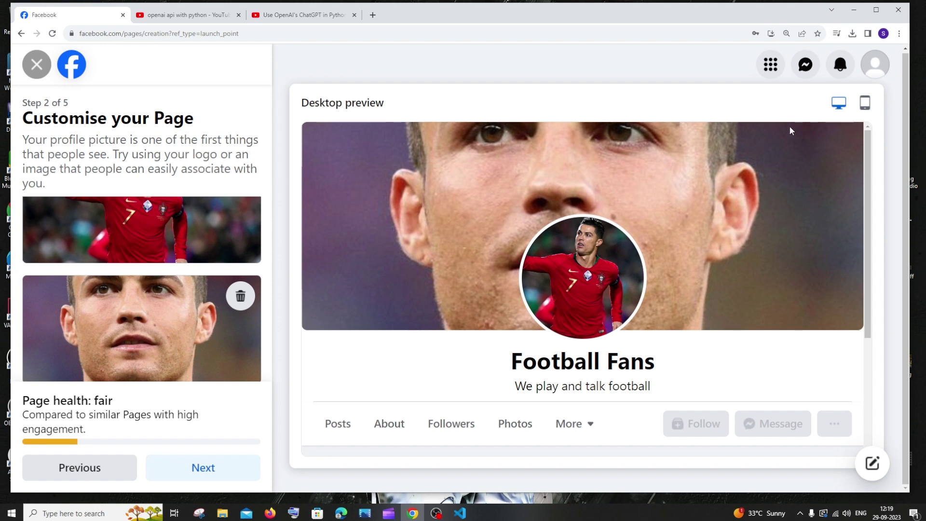
pyautogui.click(863, 104)
pyautogui.scroll(-1, 252, 229)
# - Skip the Connect WhatsApp step without entering a phone number
pyautogui.click(199, 464)
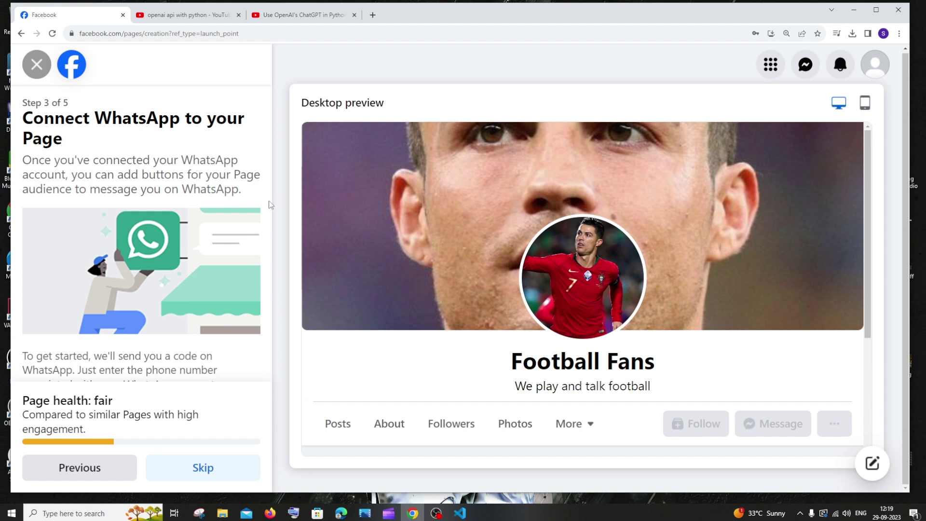
pyautogui.moveTo(267, 215); pyautogui.dragTo(261, 266)
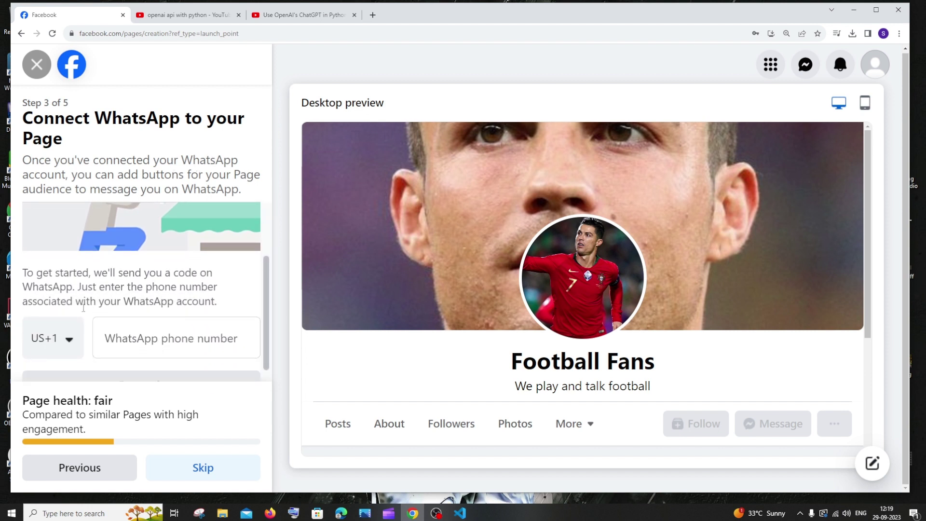
pyautogui.click(147, 334)
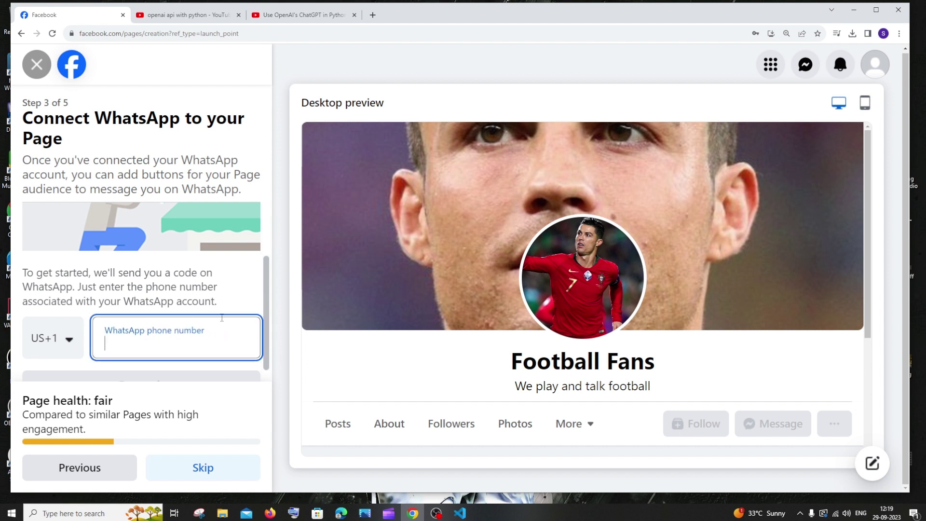
pyautogui.moveTo(267, 281); pyautogui.dragTo(263, 310)
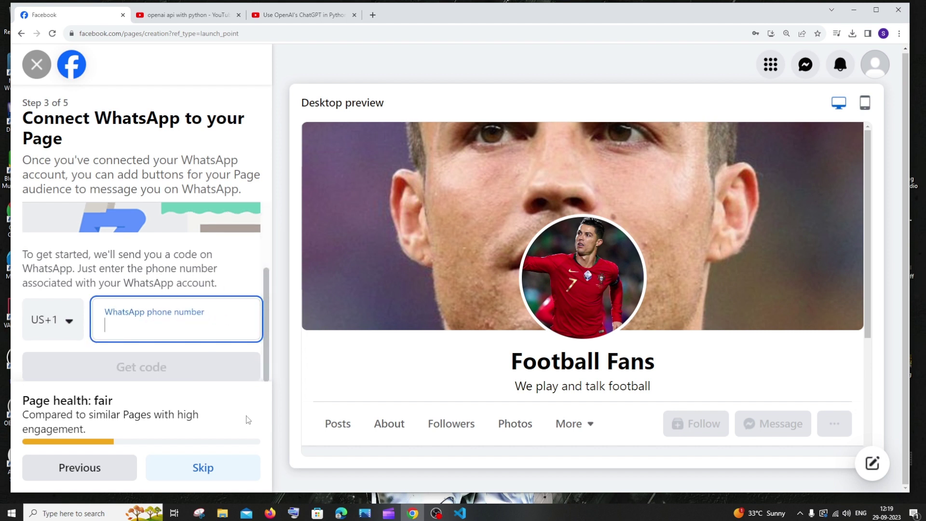
pyautogui.click(217, 471)
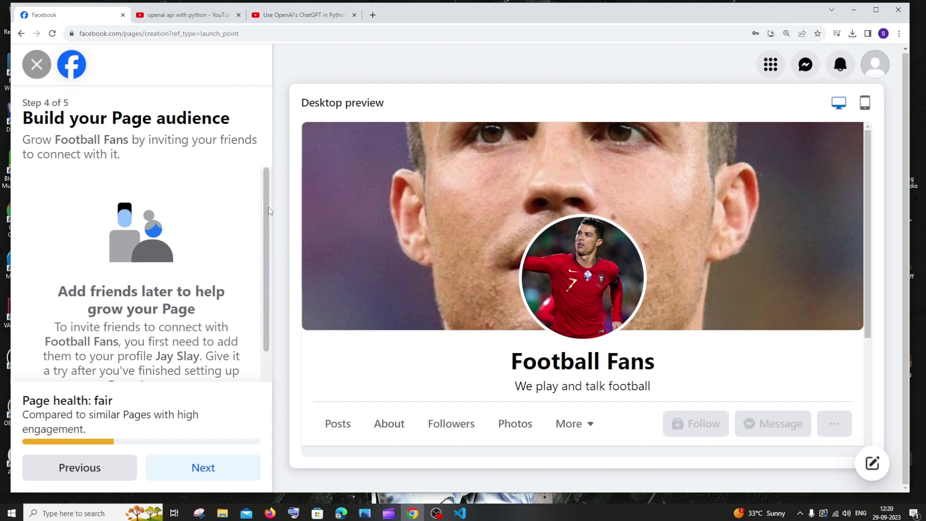
pyautogui.scroll(-1, 268, 216)
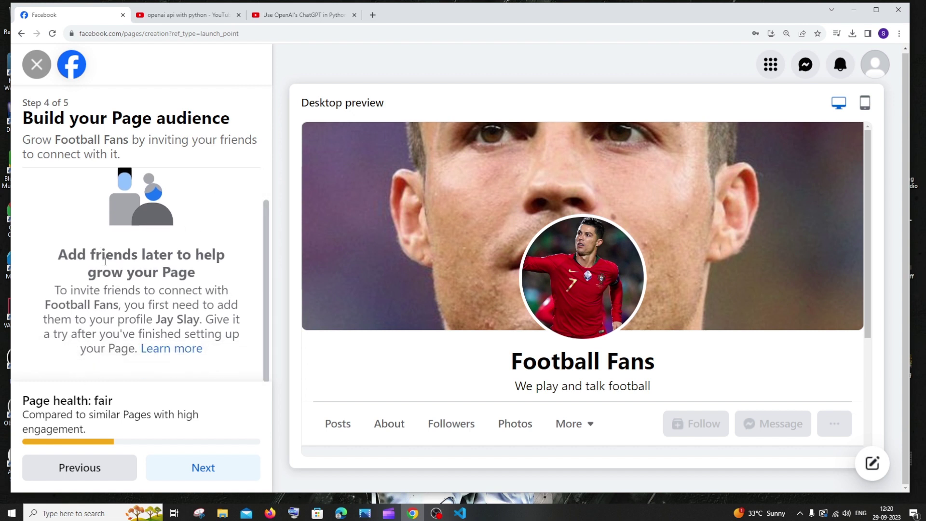
pyautogui.moveTo(268, 254); pyautogui.dragTo(264, 308)
# - Turn on marketing and promotional emails on step 5 of 5, then step back and return to it
pyautogui.click(217, 472)
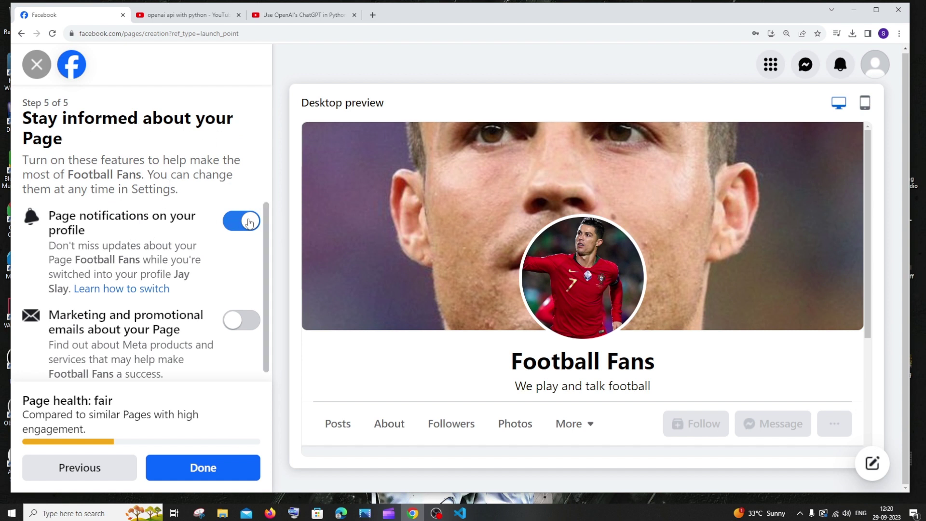
pyautogui.scroll(-1, 265, 280)
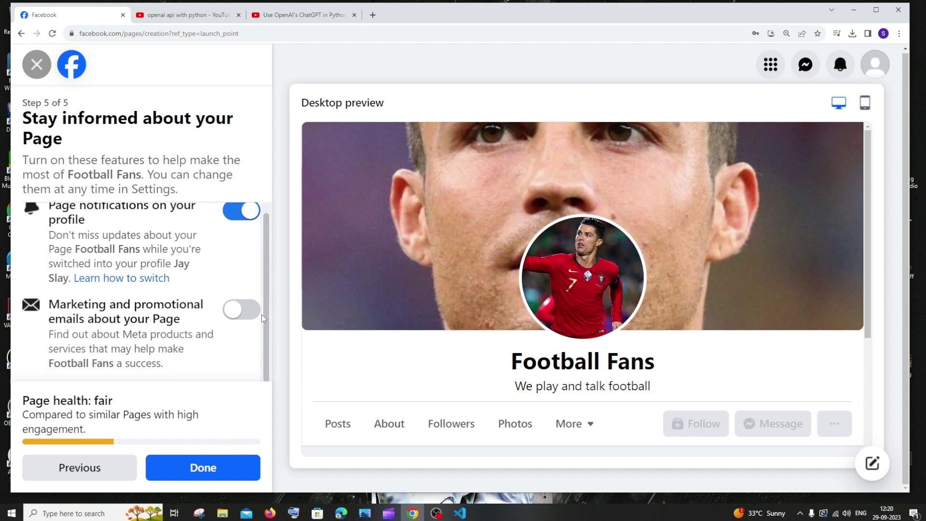
pyautogui.click(238, 318)
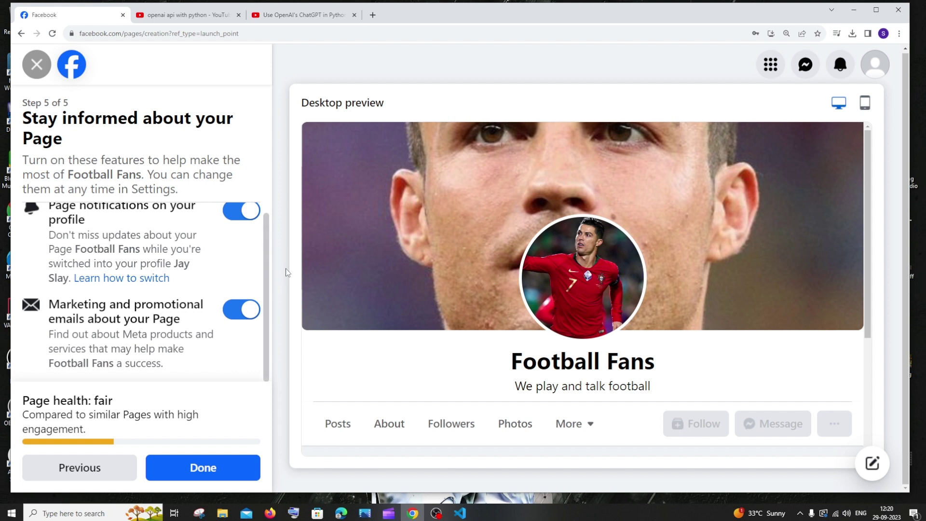
pyautogui.scroll(1, 268, 268)
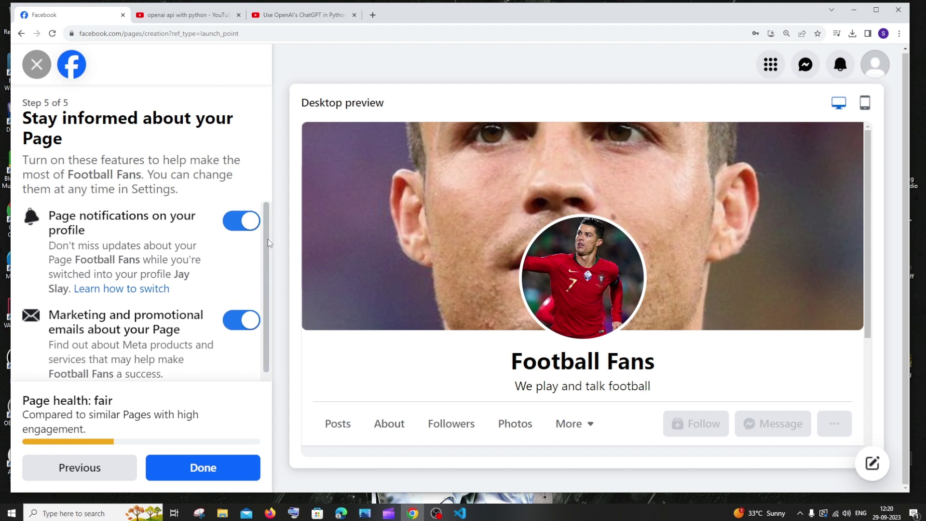
pyautogui.scroll(-1, 266, 261)
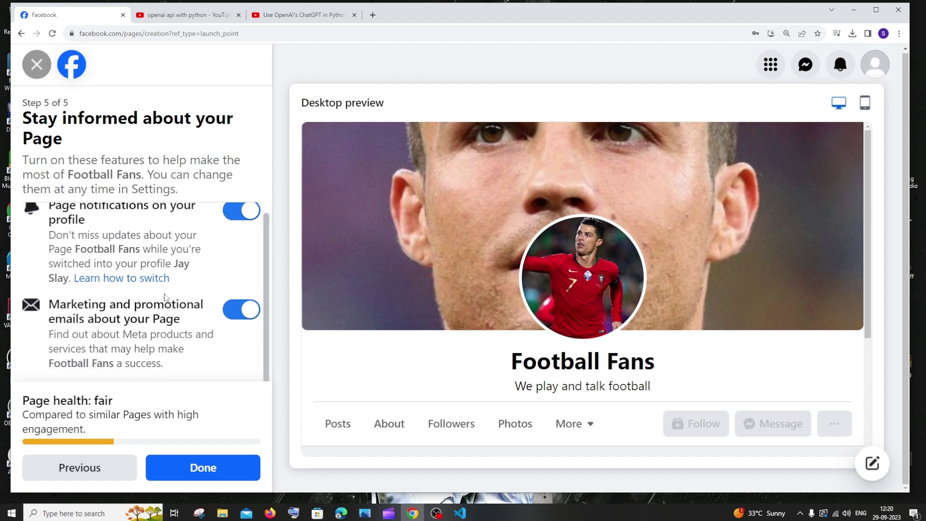
pyautogui.scroll(1, 167, 262)
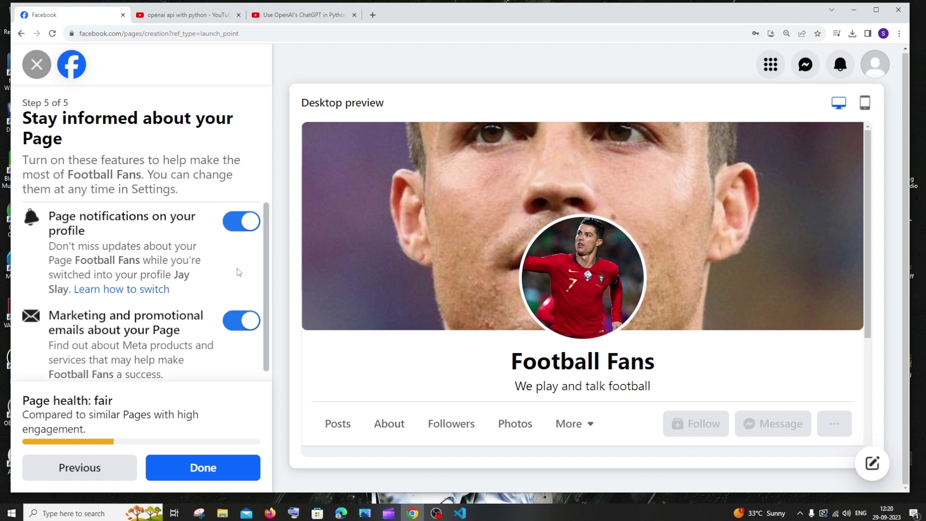
pyautogui.scroll(-1, 263, 253)
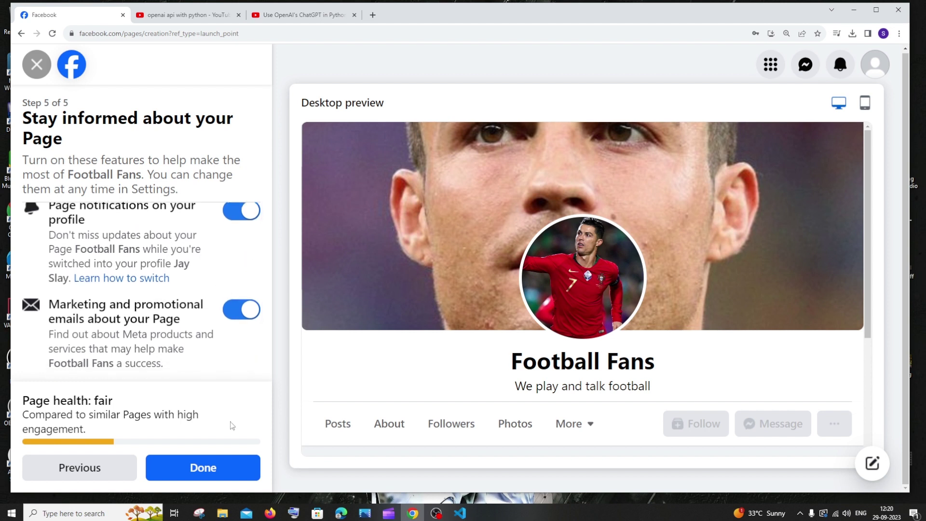
pyautogui.moveTo(42, 103); pyautogui.dragTo(83, 104)
pyautogui.click(94, 470)
pyautogui.click(207, 470)
# - Finish the page setup, block browser notifications and dismiss the switched-to-Page notice
pyautogui.click(214, 463)
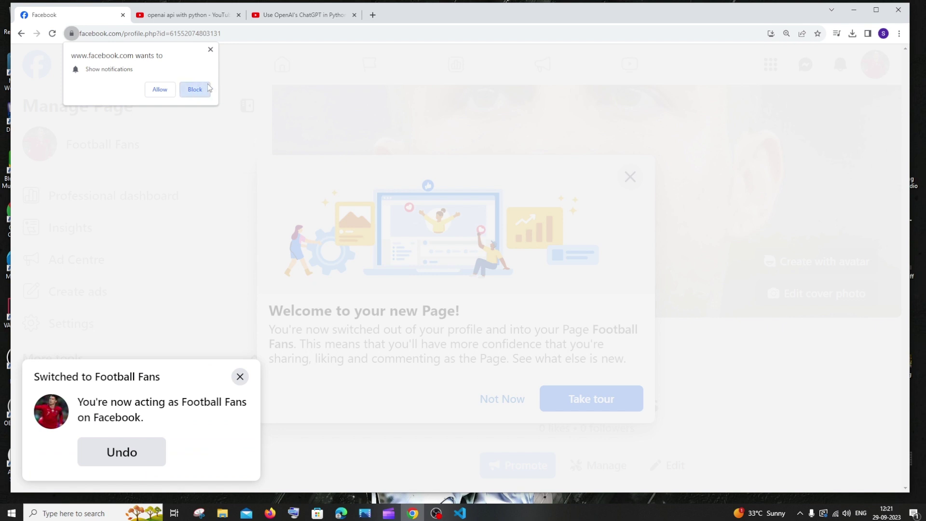
pyautogui.click(209, 93)
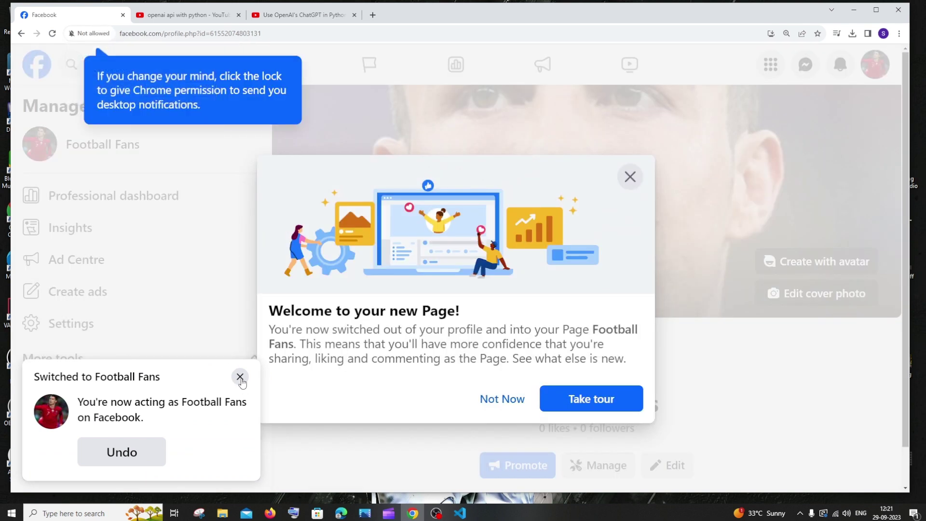
pyautogui.click(239, 377)
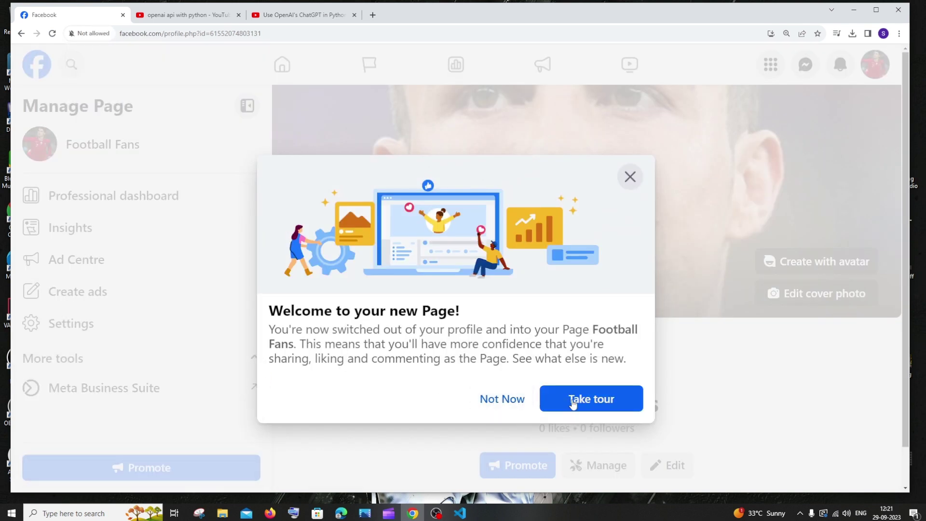
# - Go through the three-step Page tour to its end
pyautogui.click(591, 399)
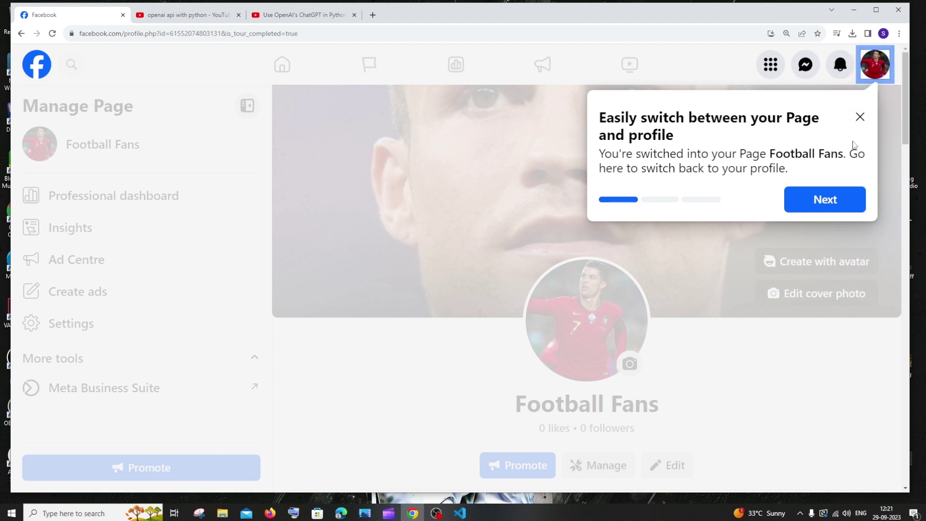
pyautogui.click(825, 199)
pyautogui.scroll(-3, 547, 312)
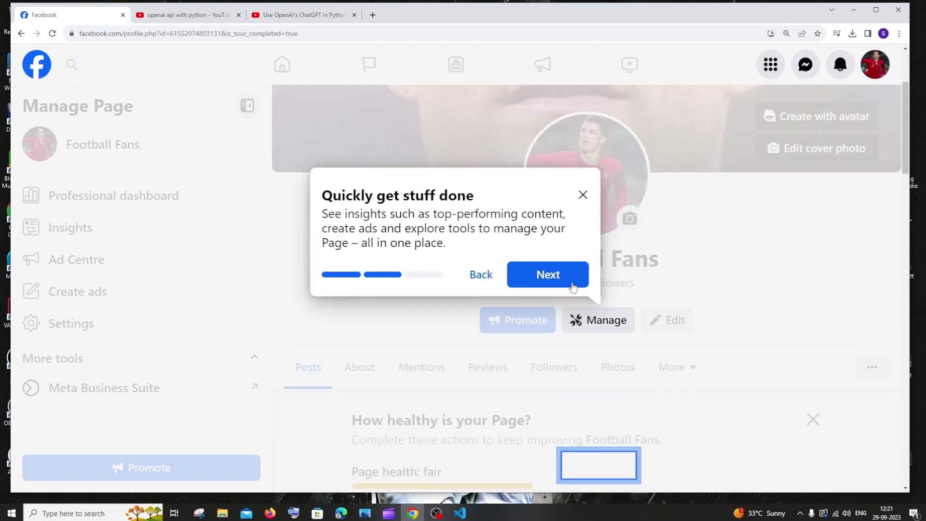
pyautogui.click(547, 274)
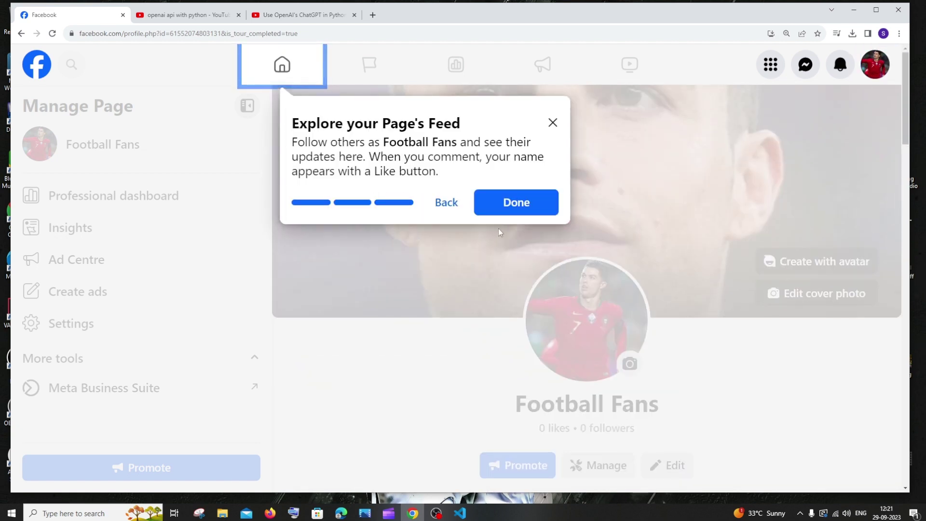
pyautogui.click(513, 209)
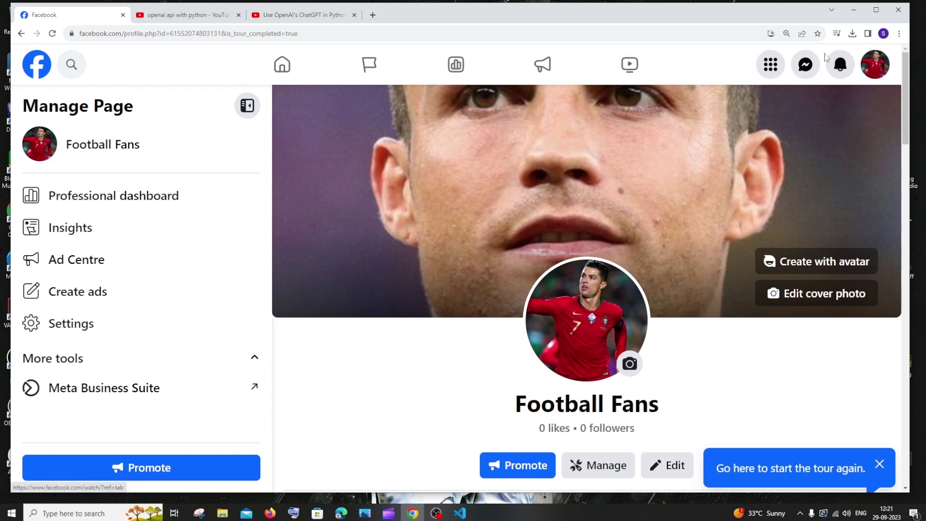
# - Switch from acting as Football Fans back to the personal profile via See all profiles
pyautogui.click(883, 66)
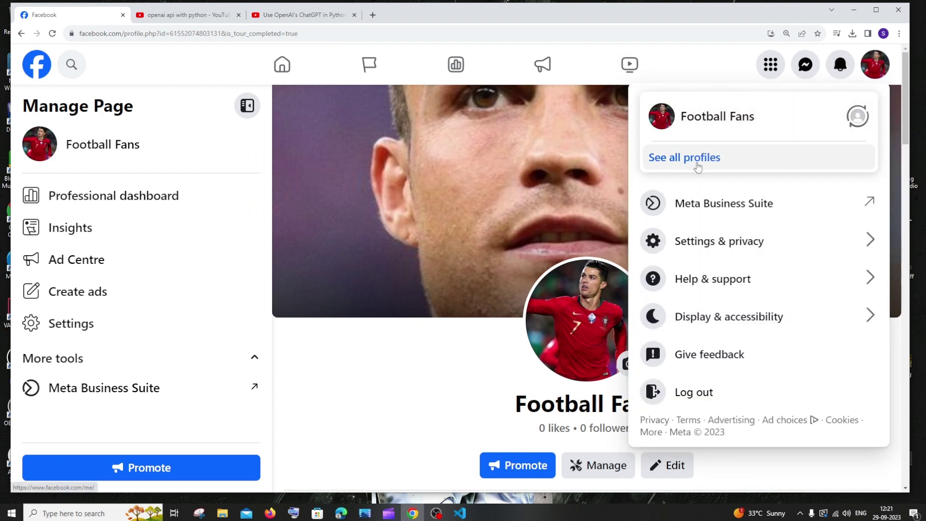
pyautogui.click(697, 165)
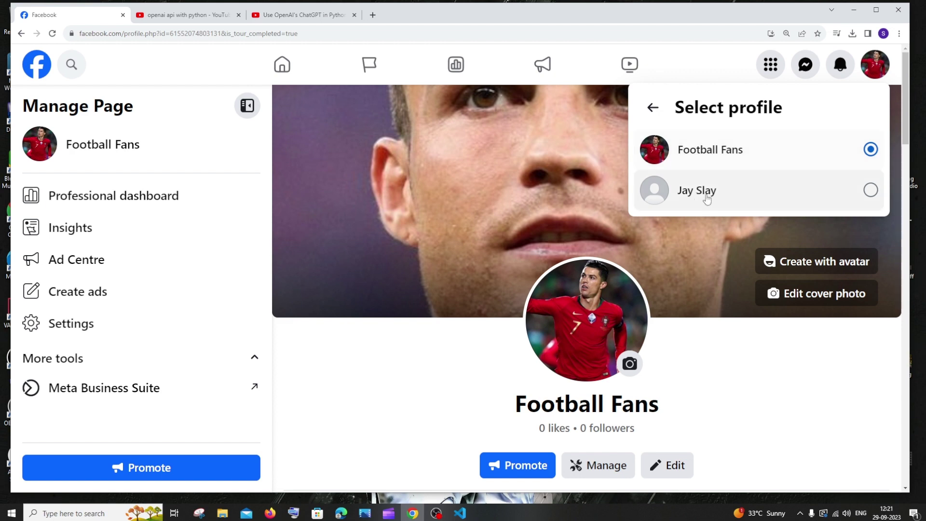
pyautogui.click(713, 193)
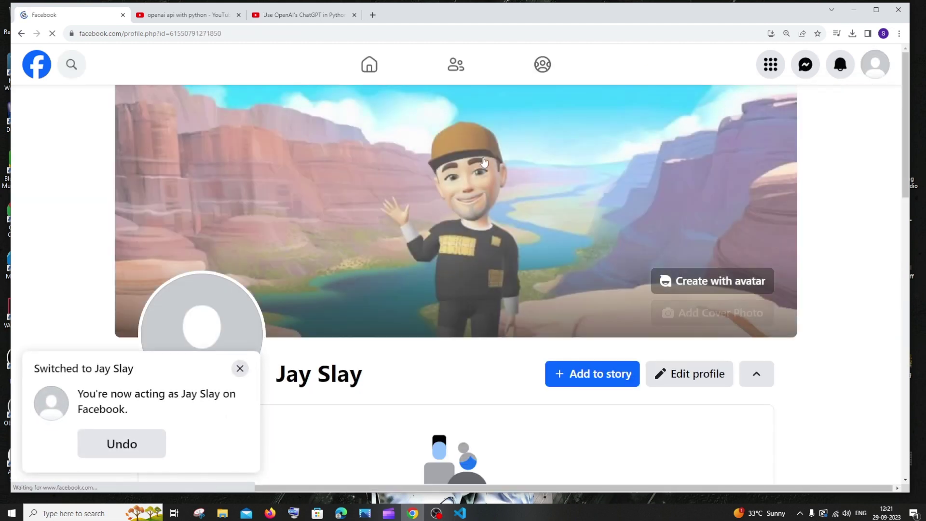
# - Zoom out, open Menu > Pages from Home, and review the Pages you manage section
pyautogui.hotkey('ctrl', '-')
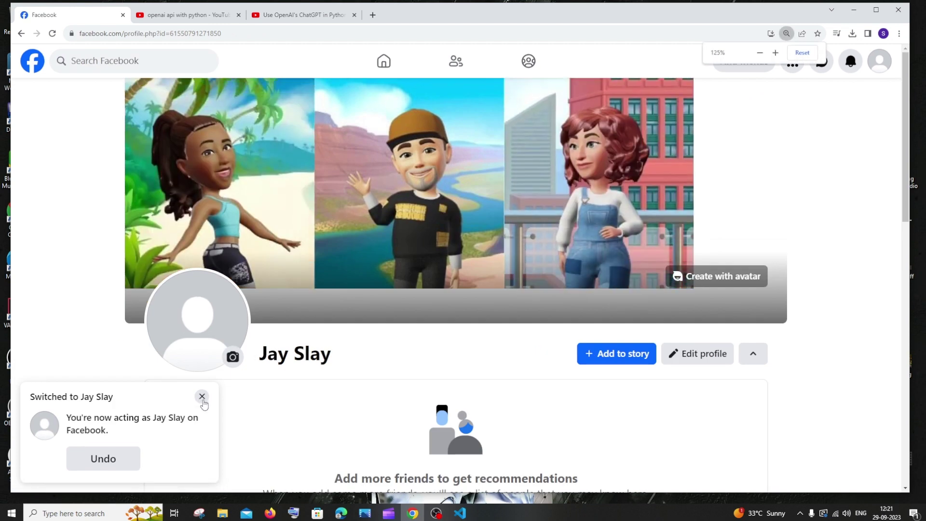
pyautogui.click(202, 397)
pyautogui.click(371, 68)
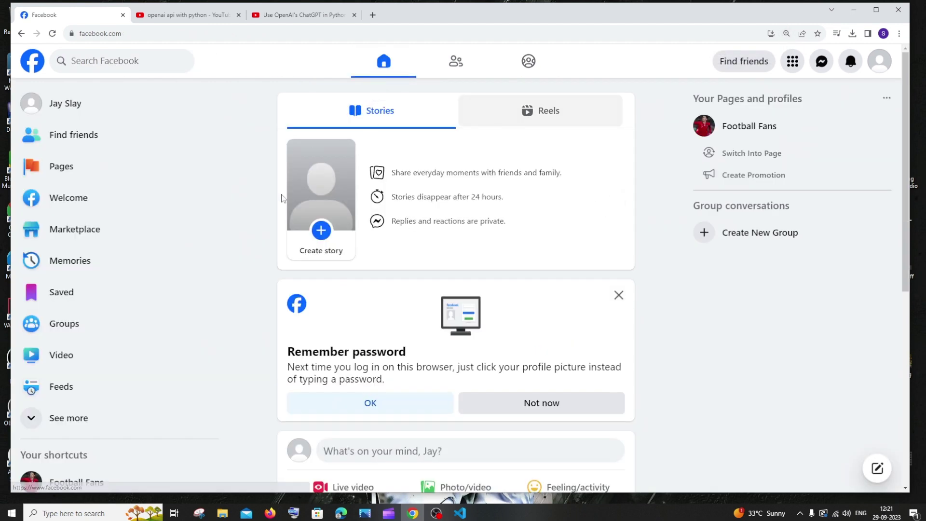
pyautogui.click(794, 63)
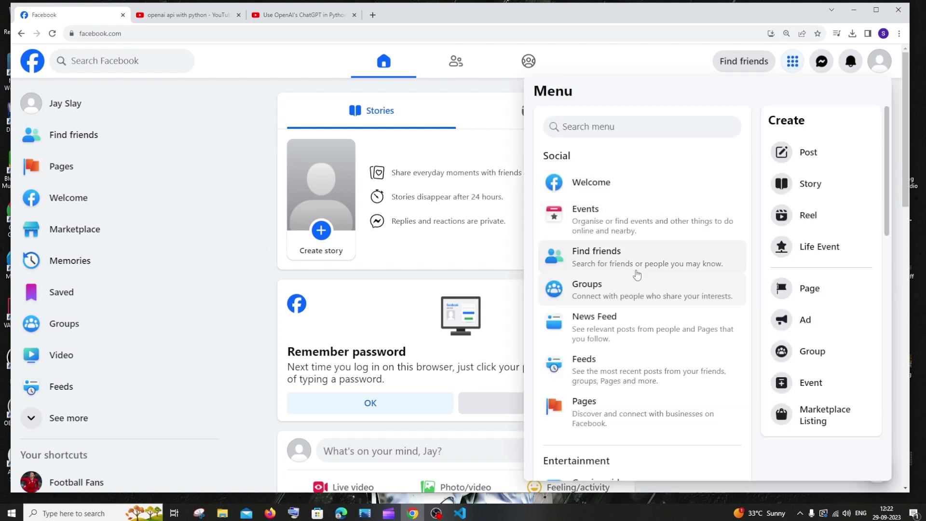
pyautogui.click(635, 402)
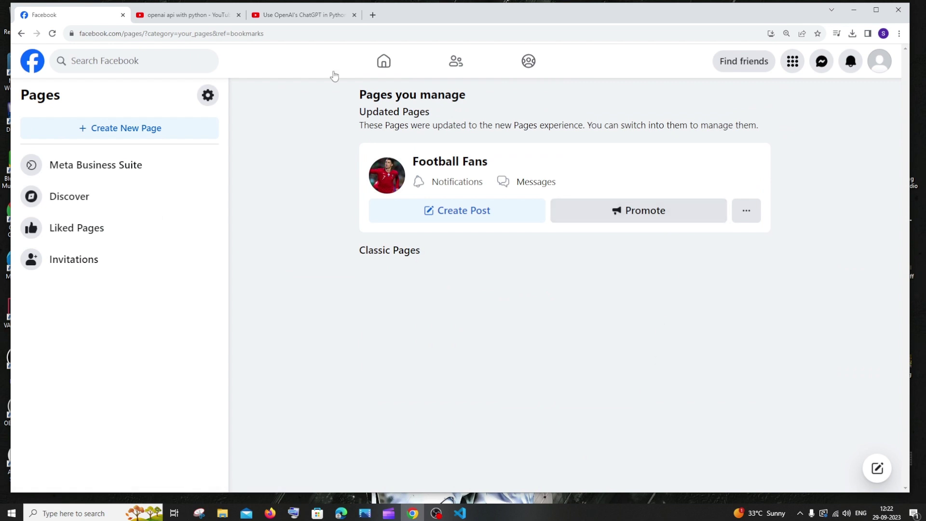
pyautogui.moveTo(358, 91); pyautogui.dragTo(413, 285)
pyautogui.click(352, 109)
pyautogui.moveTo(352, 109); pyautogui.dragTo(758, 126)
pyautogui.click(705, 298)
# - Switch into acting as the Football Fans Page from the profile list
pyautogui.click(879, 60)
pyautogui.click(723, 139)
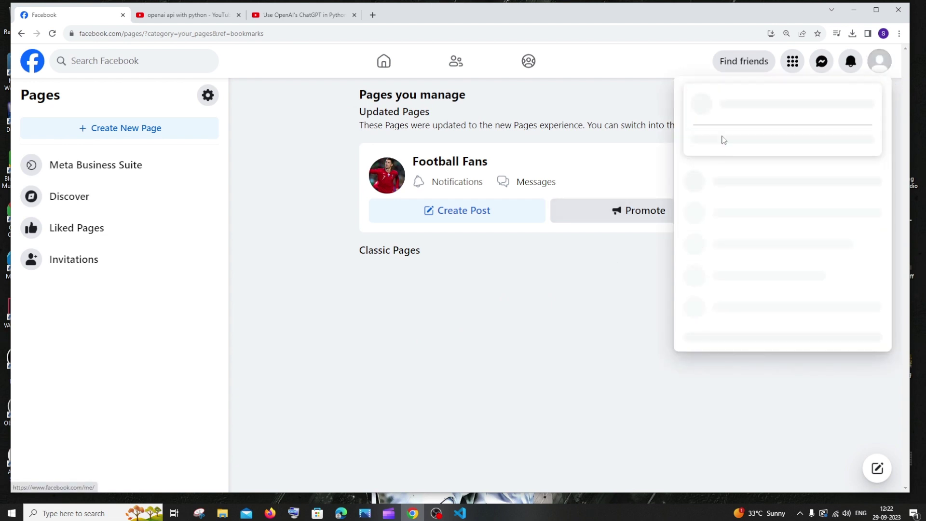
pyautogui.click(758, 167)
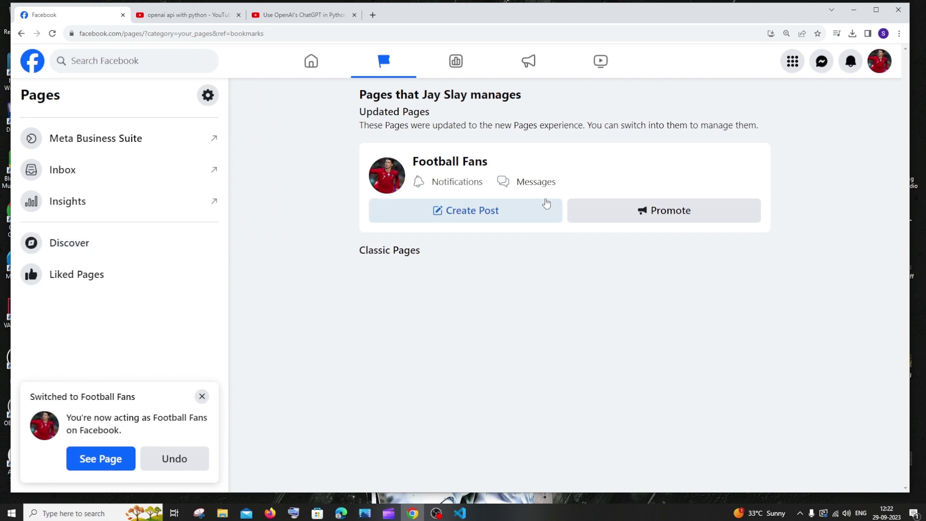
# - As Football Fans, start a photo/video post, check its audience, and close the draft unposted
pyautogui.click(311, 61)
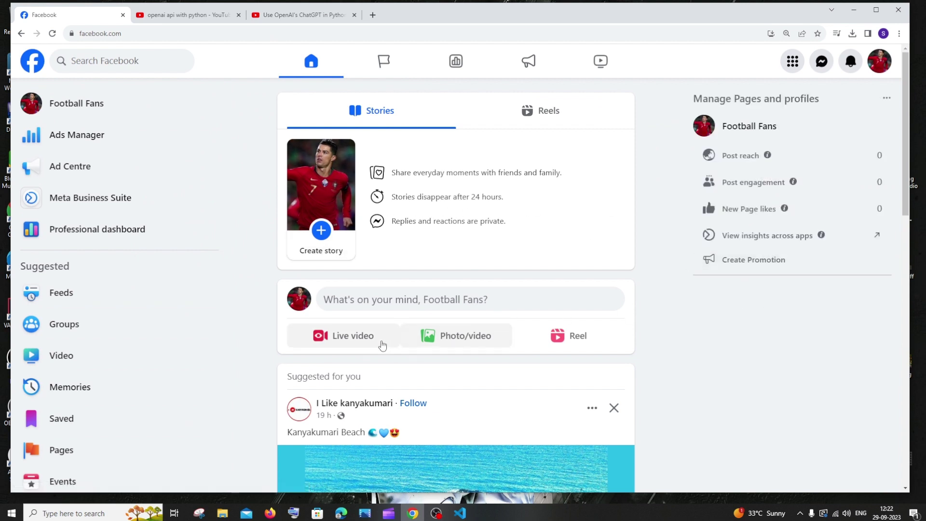
pyautogui.click(437, 335)
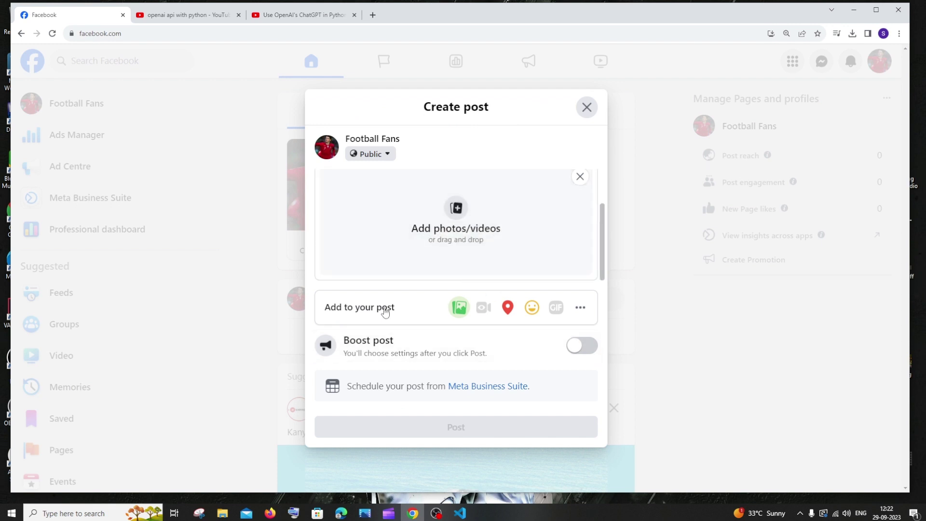
pyautogui.click(586, 113)
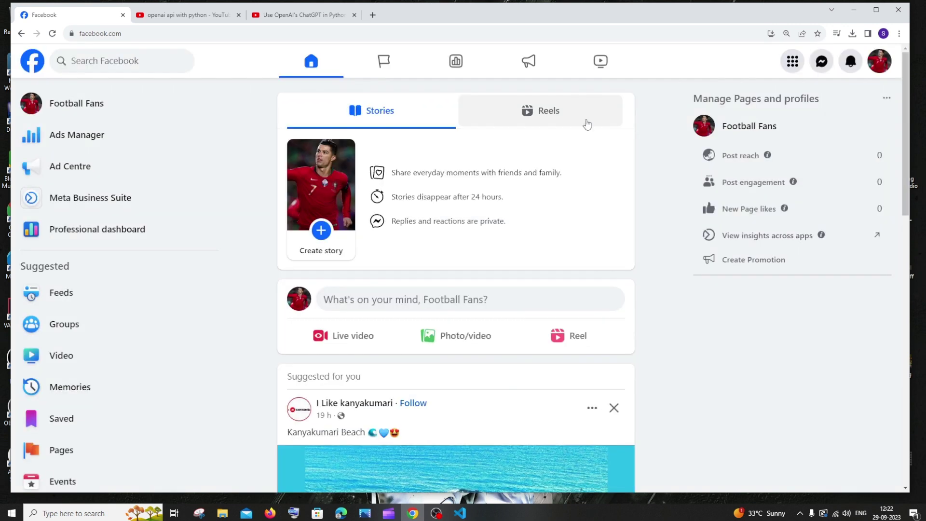
pyautogui.click(478, 334)
pyautogui.click(388, 157)
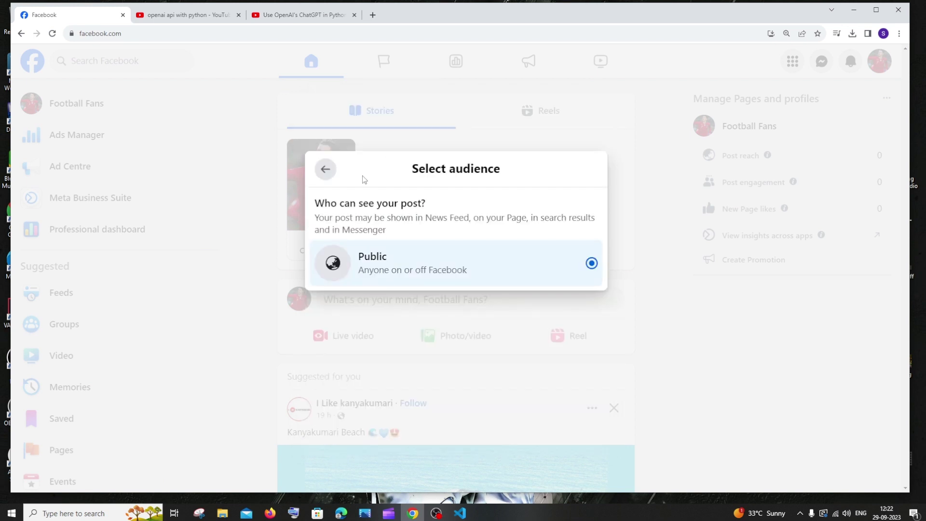
pyautogui.click(332, 176)
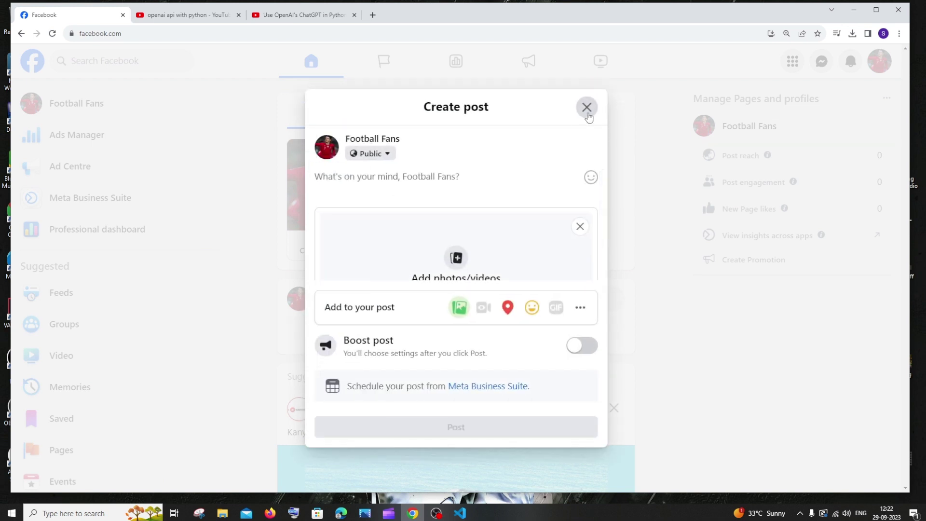
pyautogui.click(585, 105)
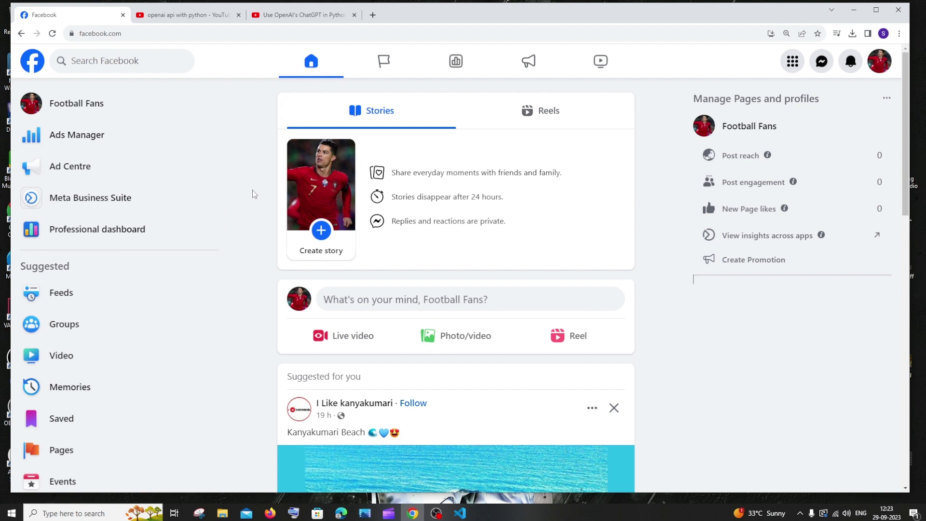
# - Zoom to 150% and open Meta Business Suite and Professional dashboard in new tabs
pyautogui.hotkey('ctrl', '+')
pyautogui.hotkey('ctrl', '+')
pyautogui.hotkey('ctrl', '+')
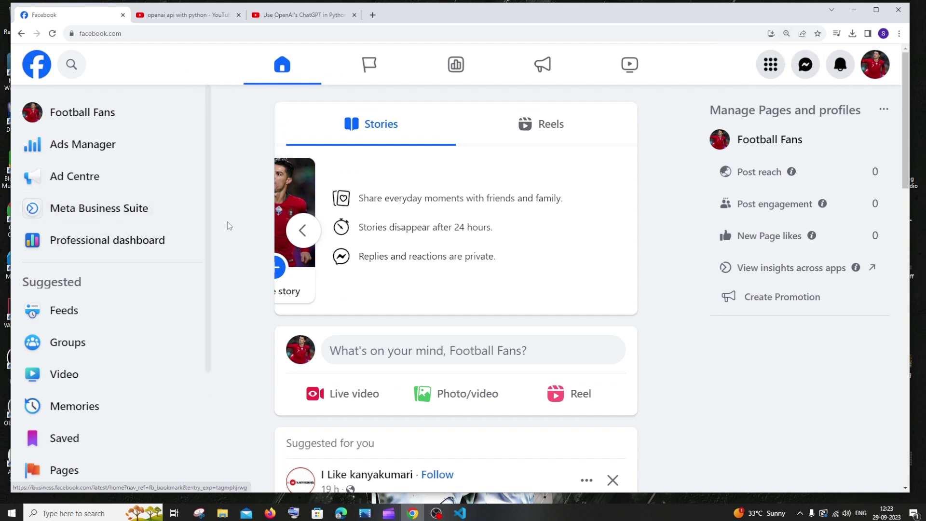
pyautogui.click(78, 209)
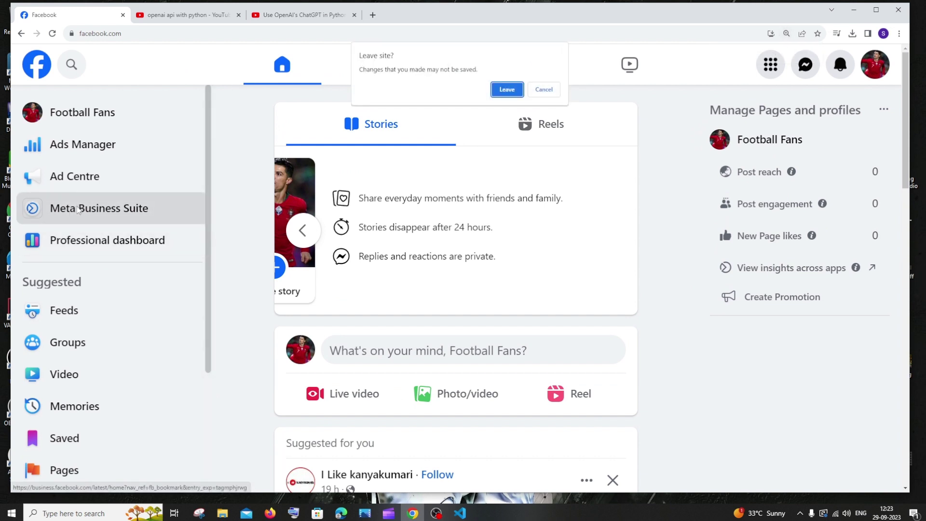
pyautogui.click(542, 91)
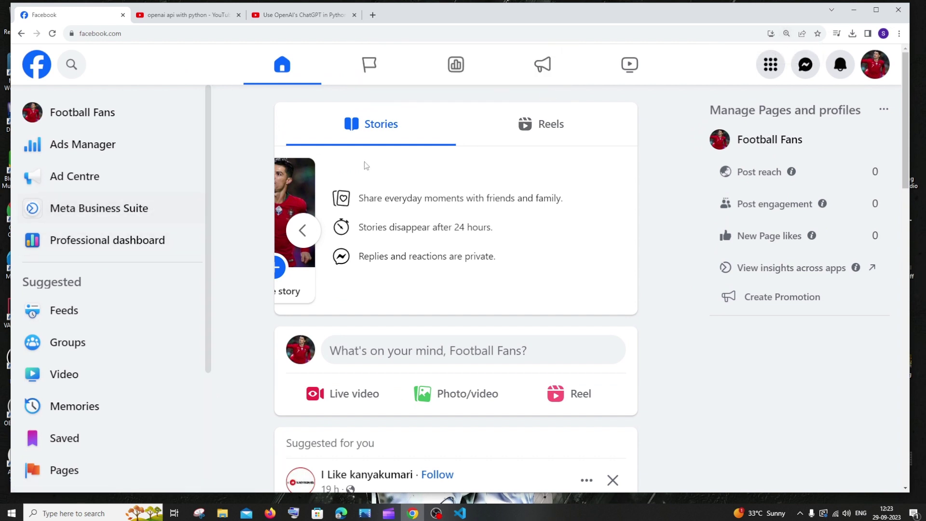
pyautogui.rightClick(107, 221)
pyautogui.click(140, 226)
pyautogui.rightClick(97, 245)
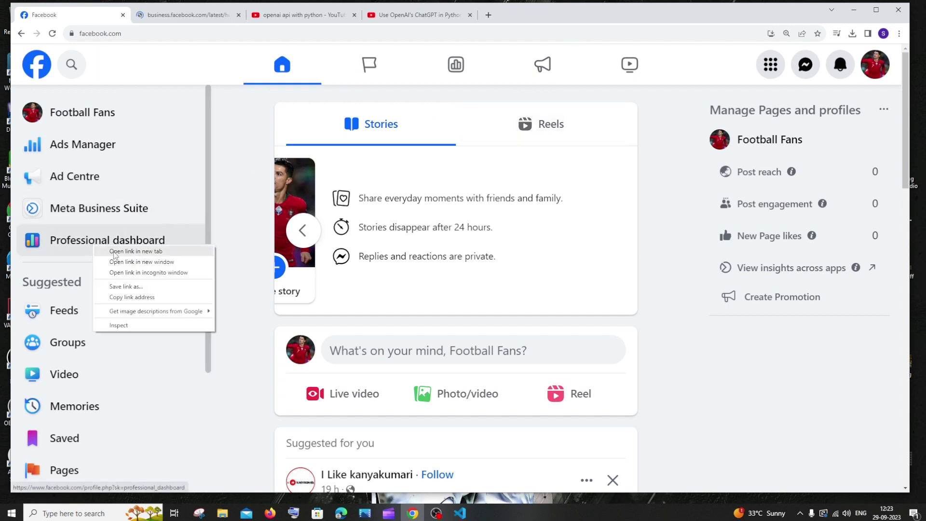
pyautogui.click(131, 249)
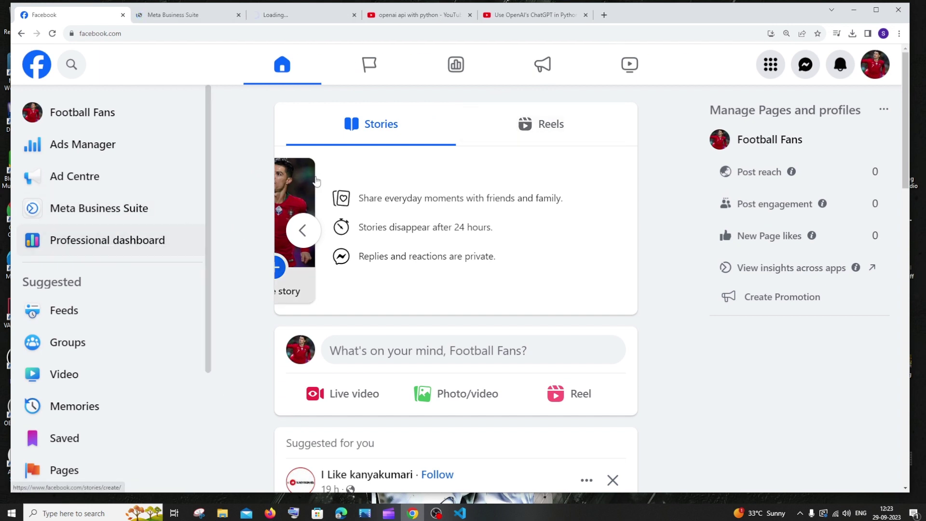
# - In the Meta Business Suite tab, dismiss the intro dialogs and check the Page's notifications
pyautogui.click(190, 18)
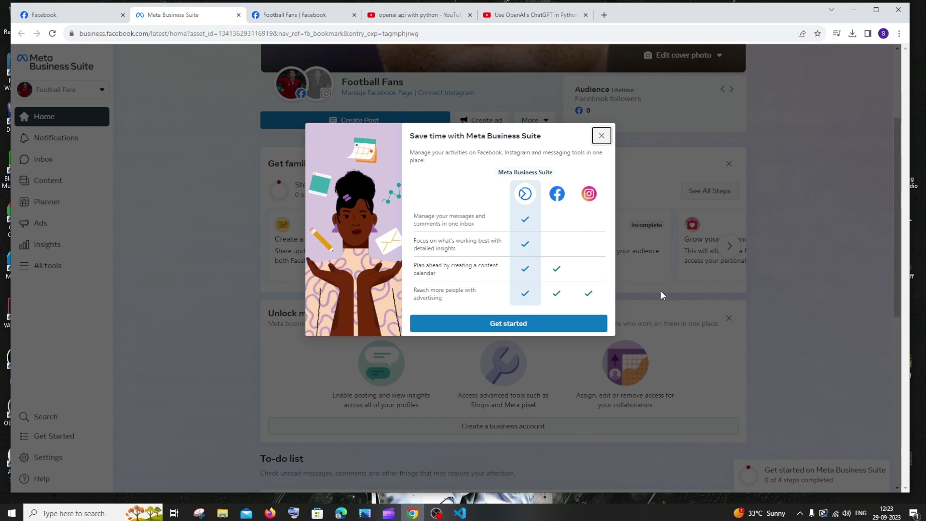
pyautogui.click(482, 326)
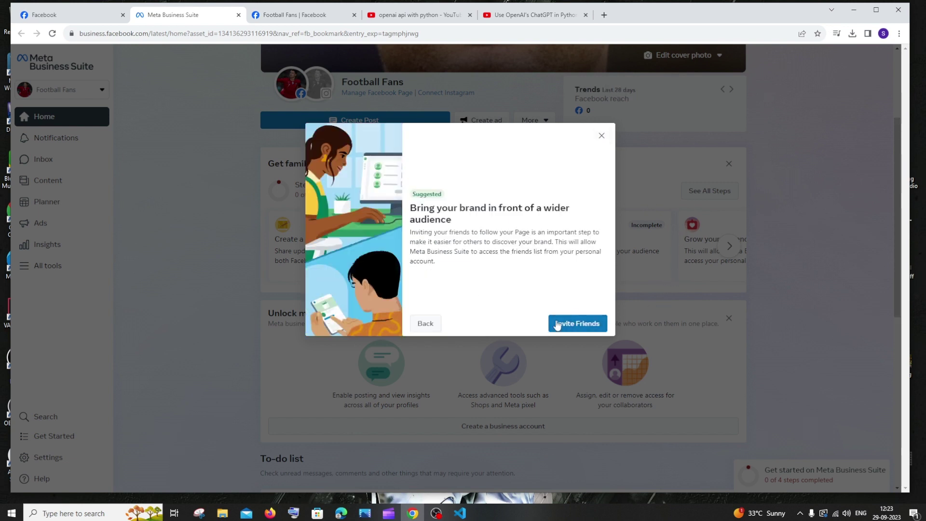
pyautogui.click(602, 136)
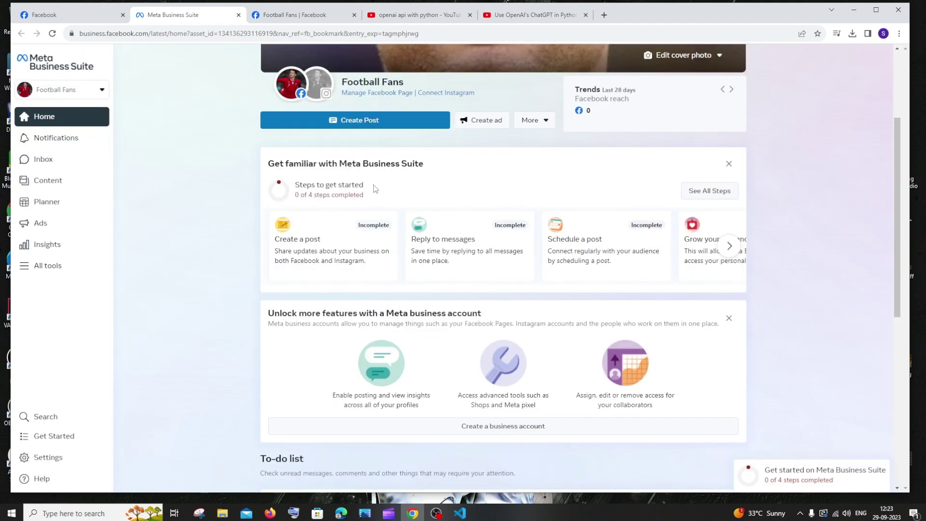
pyautogui.scroll(2, 502, 213)
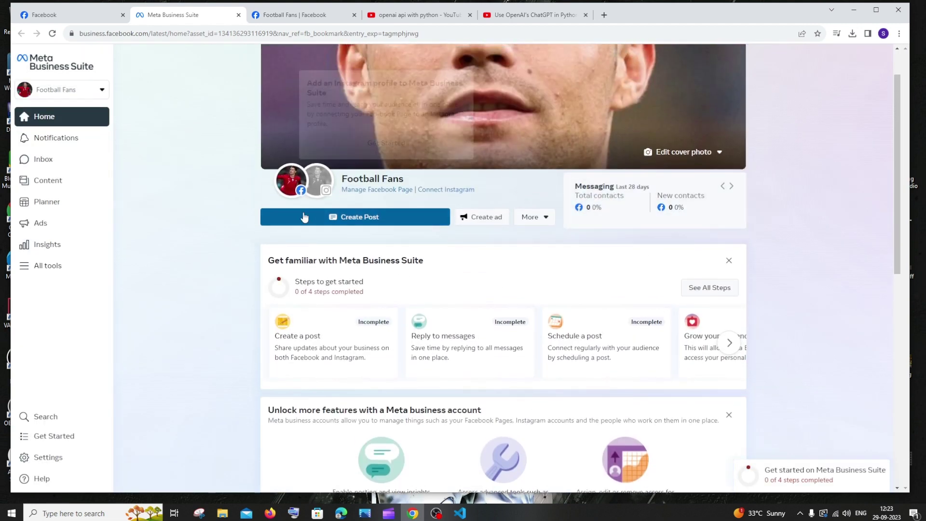
pyautogui.click(56, 141)
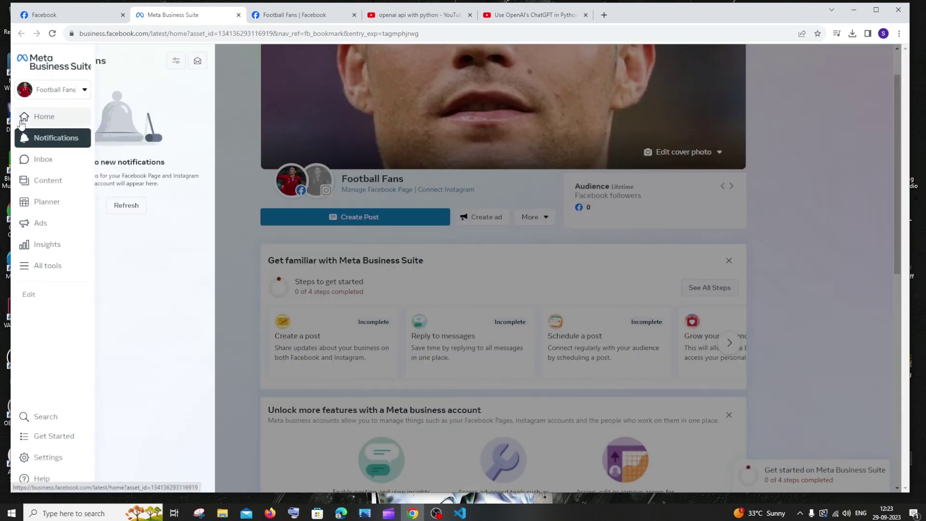
pyautogui.click(39, 139)
# - Cancel connecting an Instagram profile, then open the Football Fans Insights overview
pyautogui.scroll(-7, 458, 251)
pyautogui.scroll(-2, 460, 252)
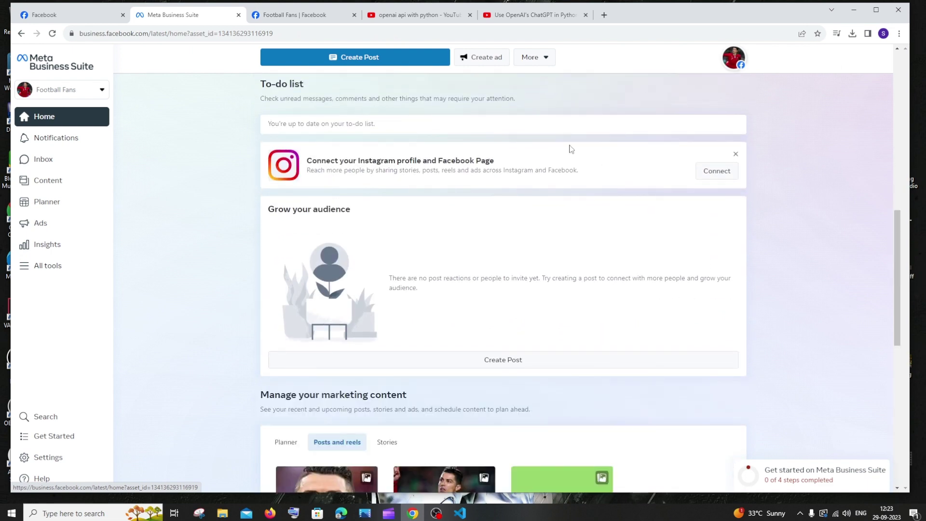
pyautogui.click(715, 172)
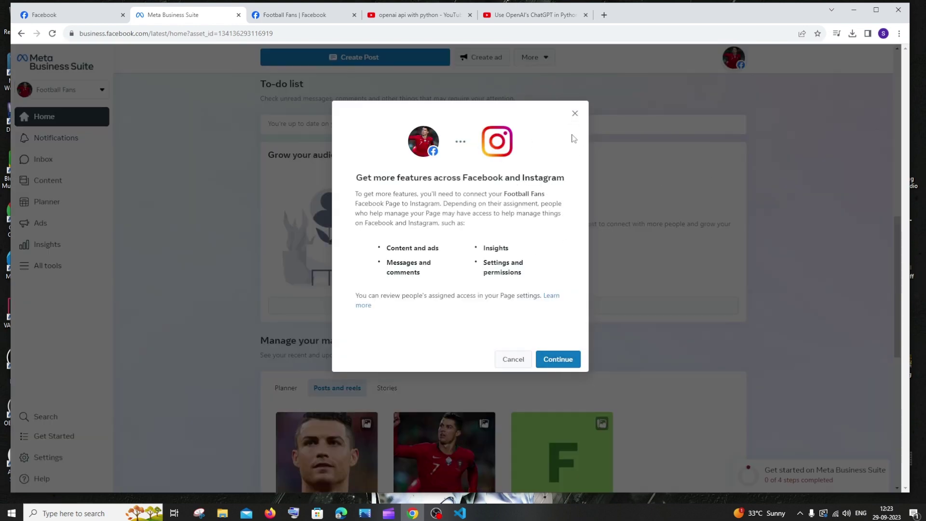
pyautogui.click(574, 114)
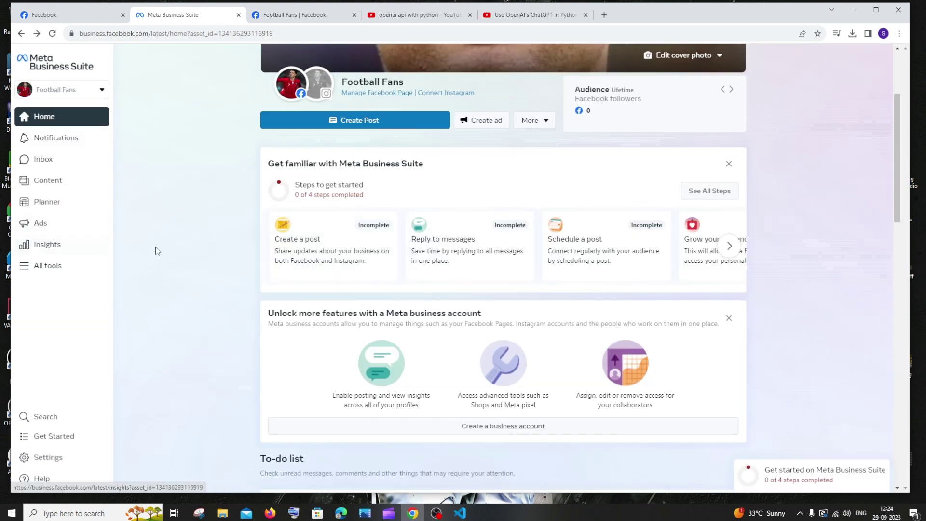
pyautogui.click(64, 246)
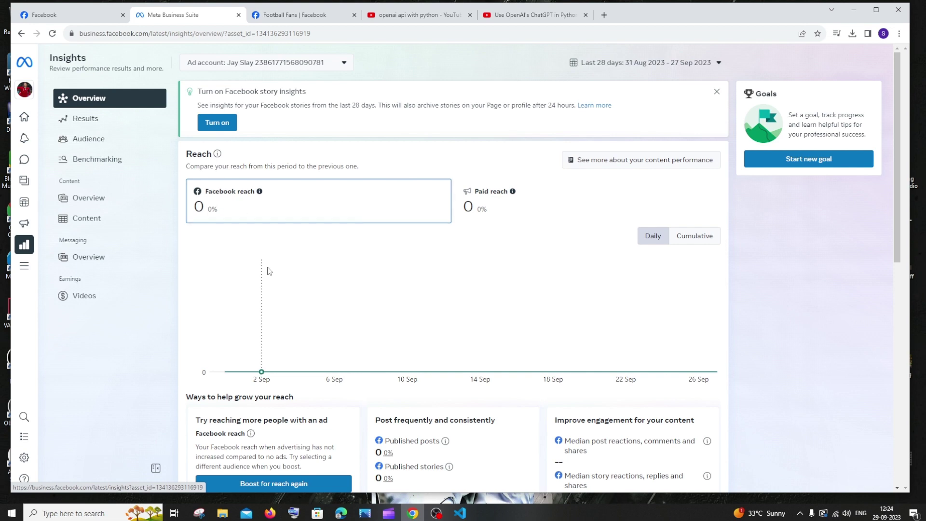
# - Review the Football Fans Results insights in Meta Business Suite
pyautogui.scroll(-5, 268, 270)
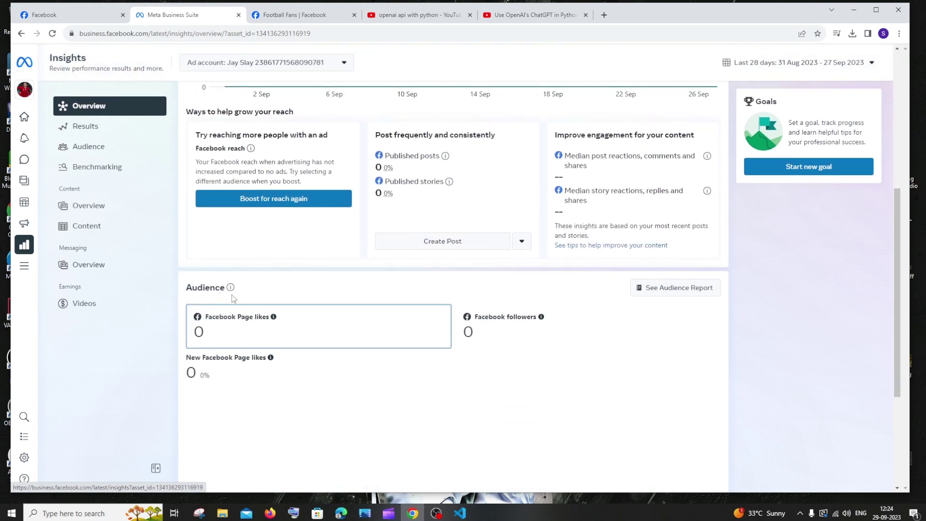
pyautogui.scroll(3, 268, 359)
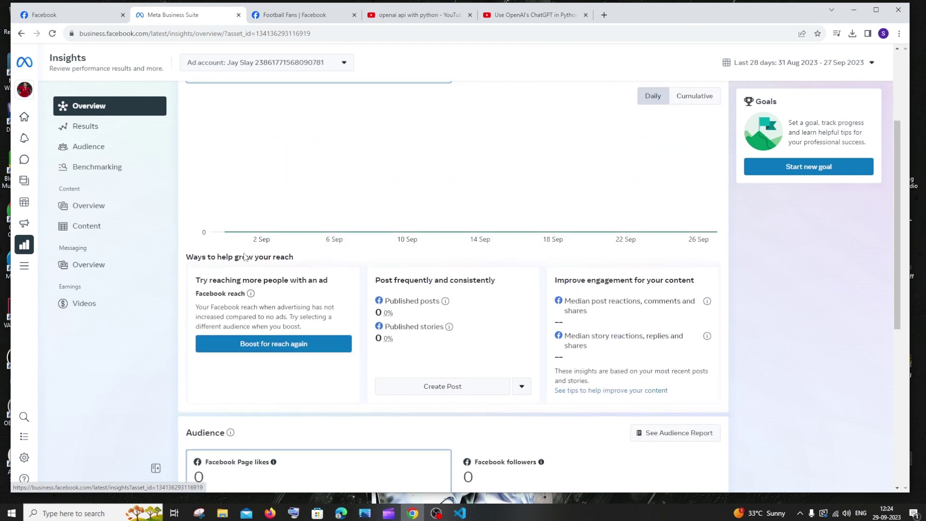
pyautogui.click(85, 126)
pyautogui.scroll(-3, 341, 207)
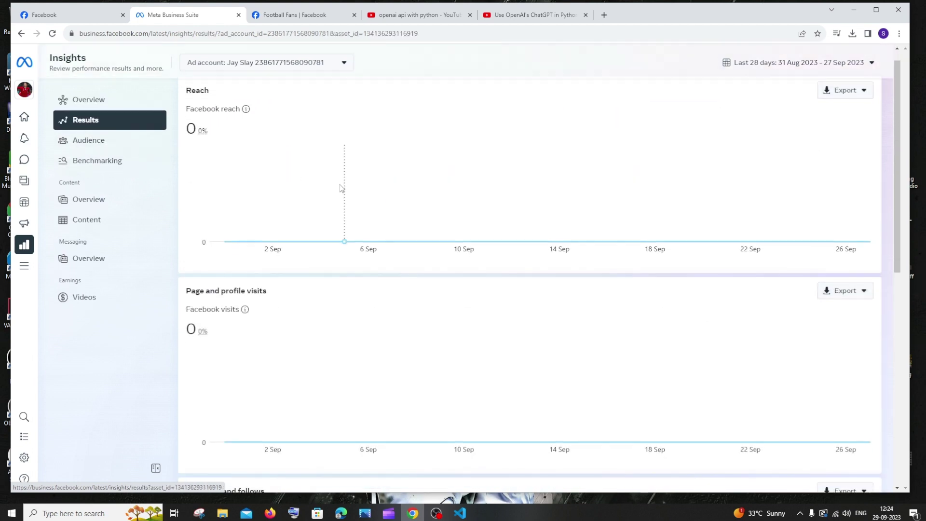
pyautogui.scroll(-5, 265, 266)
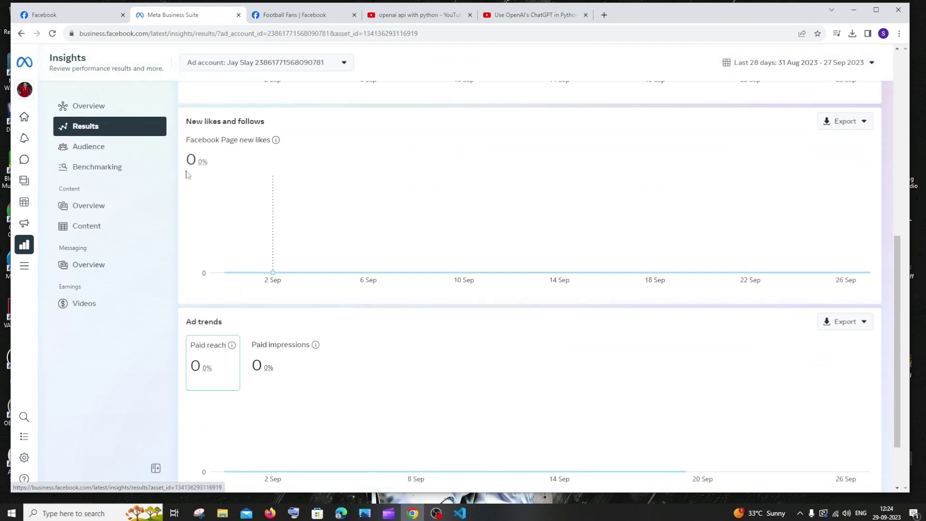
pyautogui.scroll(2, 92, 159)
# - Review the Audience insights, then bring up the Football Fans Professional dashboard tab
pyautogui.click(92, 147)
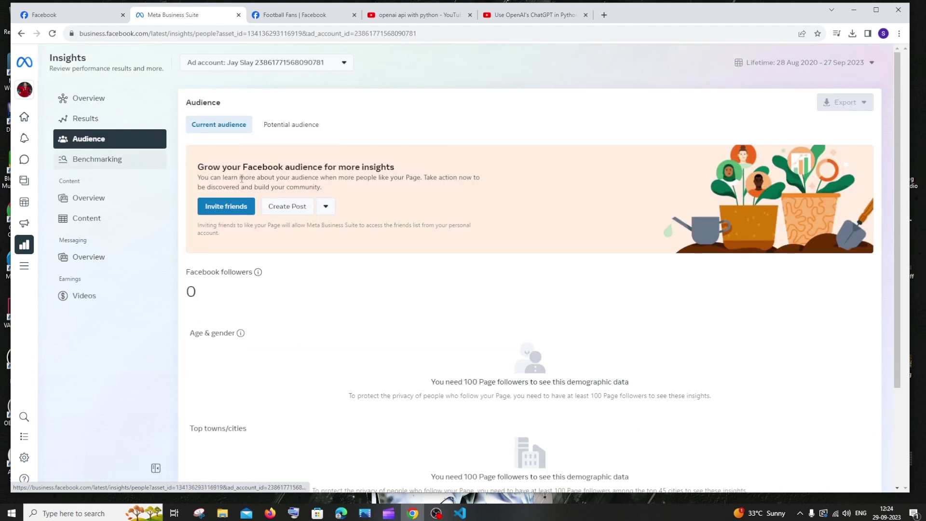
pyautogui.scroll(-3, 250, 234)
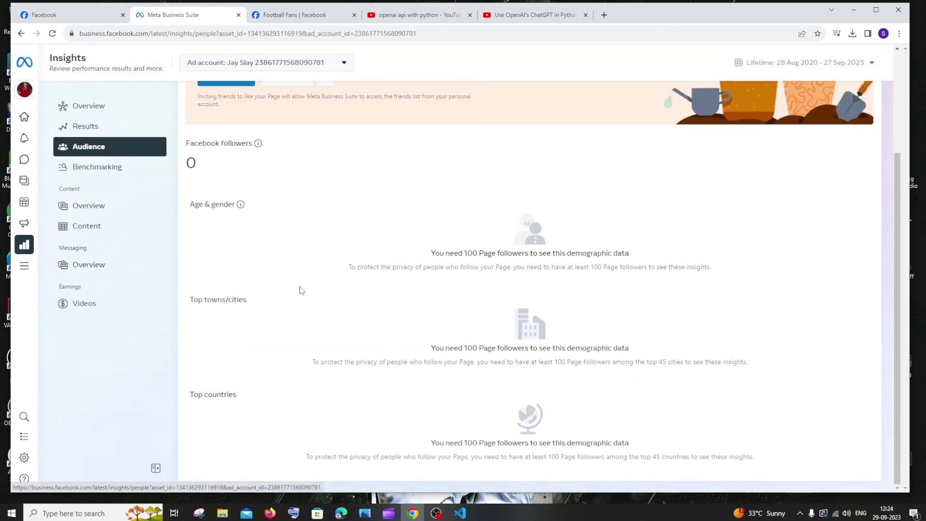
pyautogui.scroll(3, 337, 296)
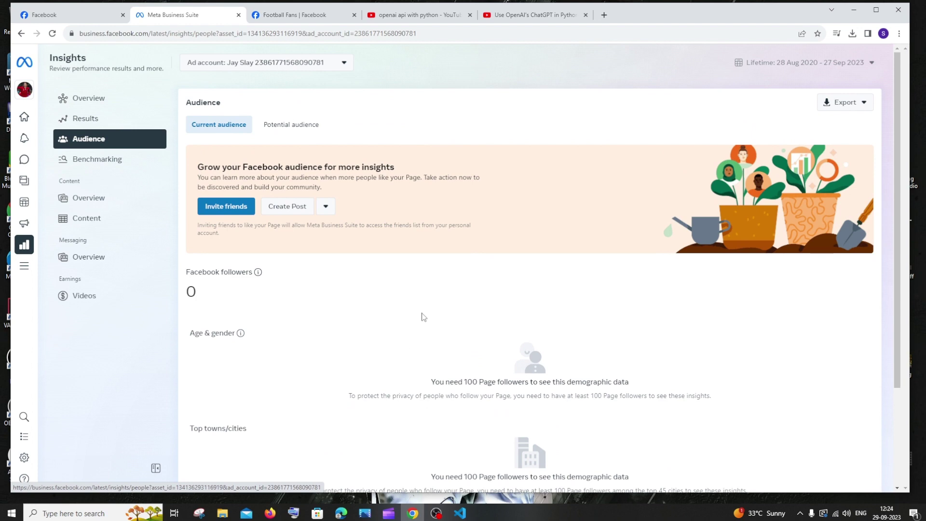
pyautogui.click(285, 15)
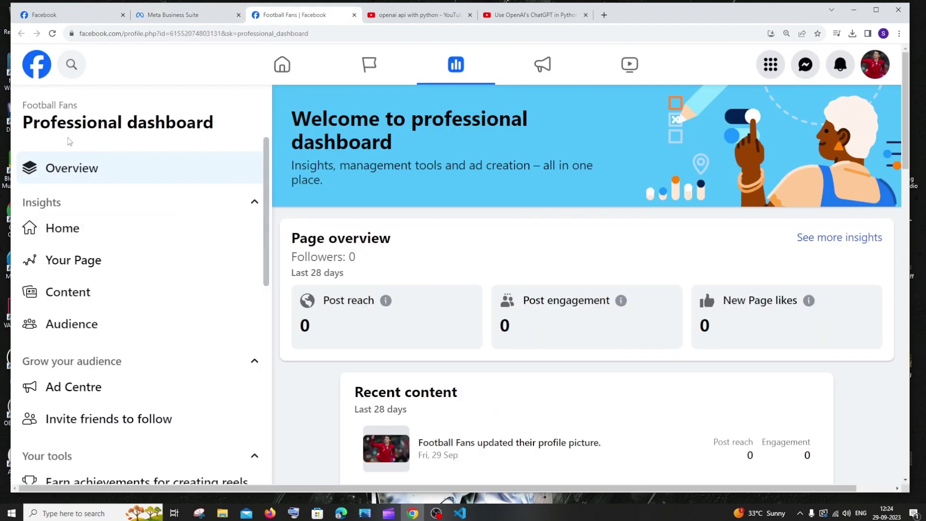
# - Scroll the Professional dashboard, return to the home feed tab, and reset Stories to Create story
pyautogui.scroll(-4, 455, 202)
pyautogui.scroll(-3, 454, 202)
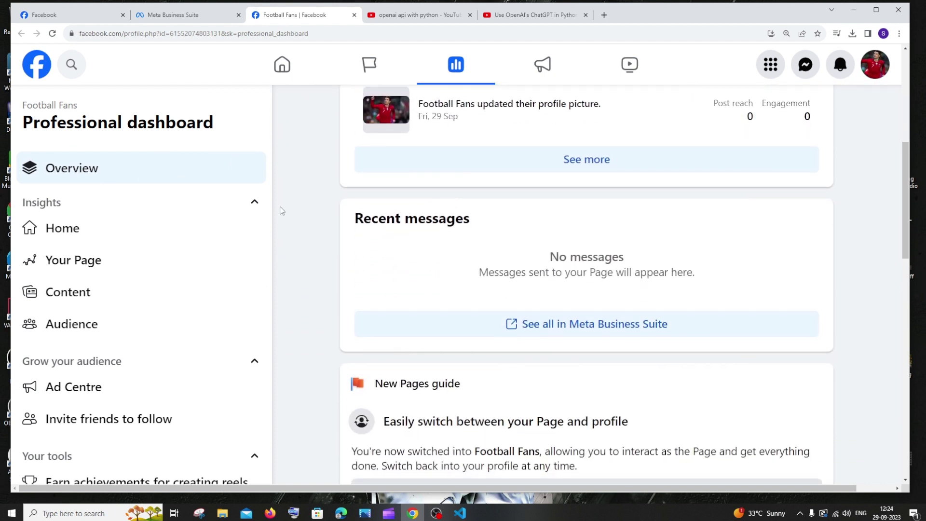
pyautogui.click(101, 17)
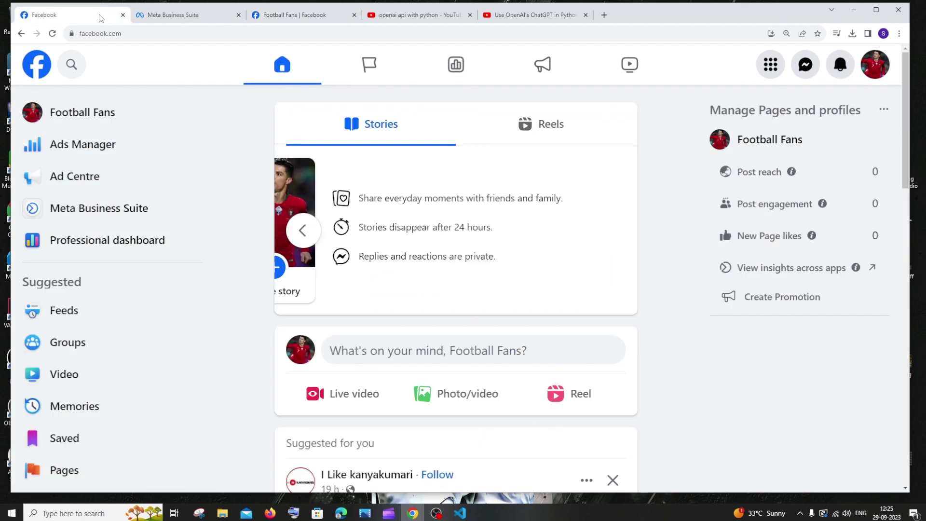
pyautogui.click(314, 230)
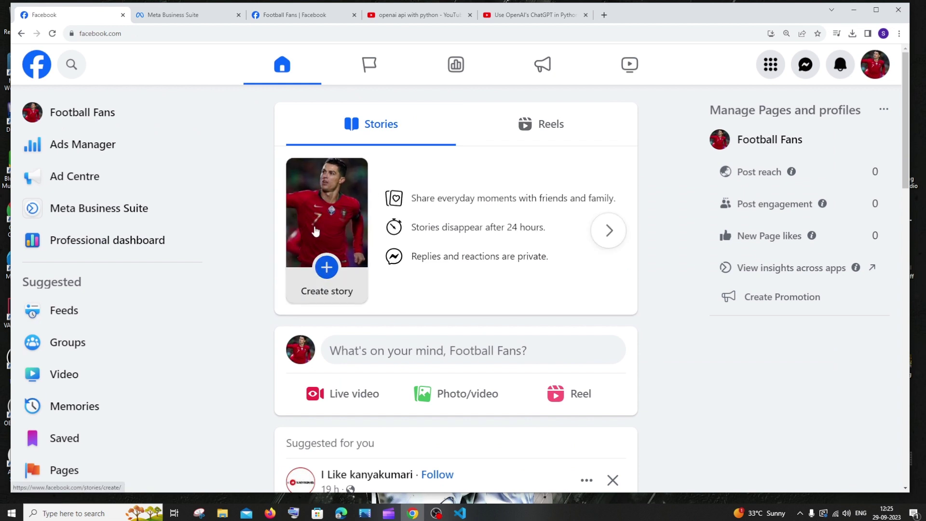